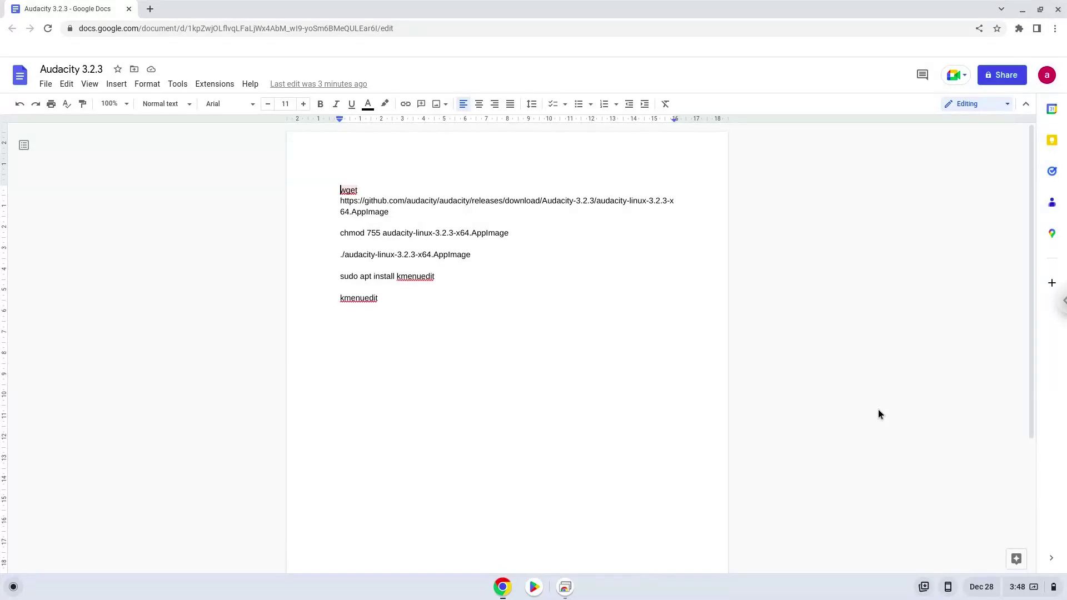
Go to Settings > Advanced > Developers and start turning on the Linux development environment.
click(1013, 587)
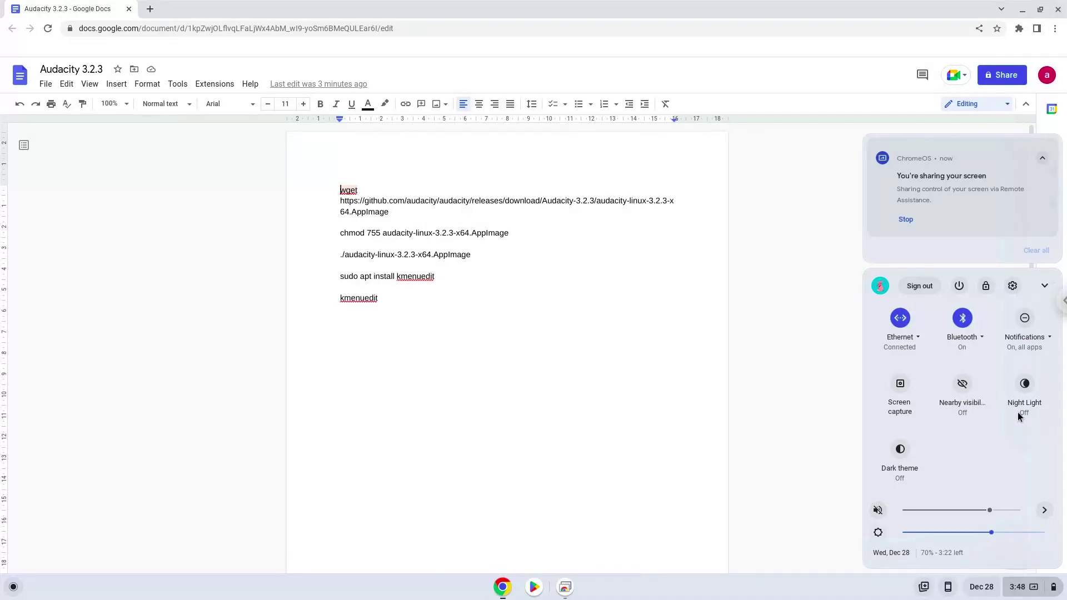
click(1012, 287)
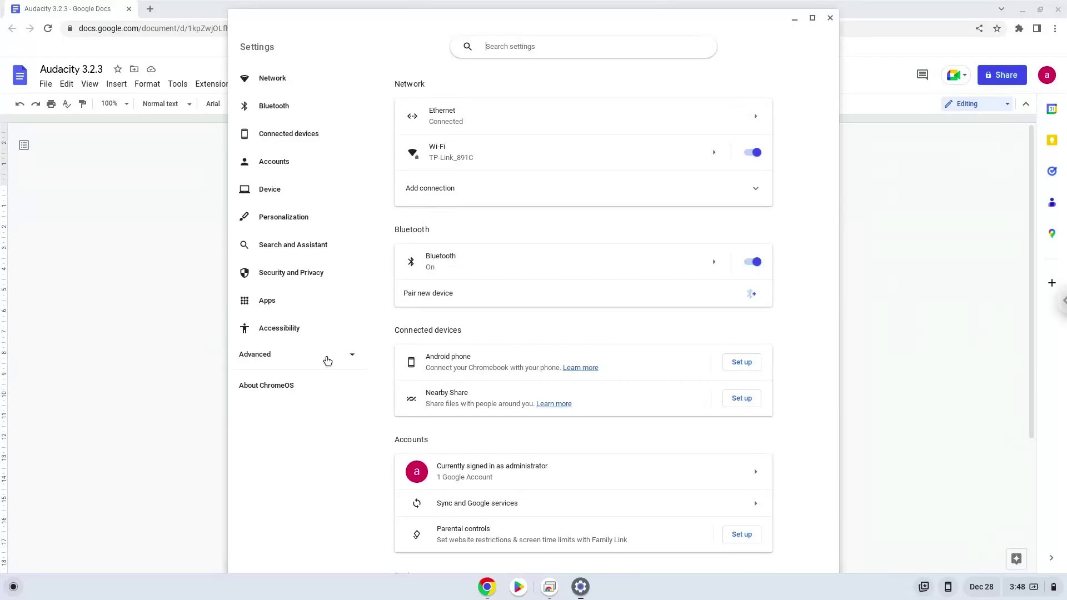
click(327, 361)
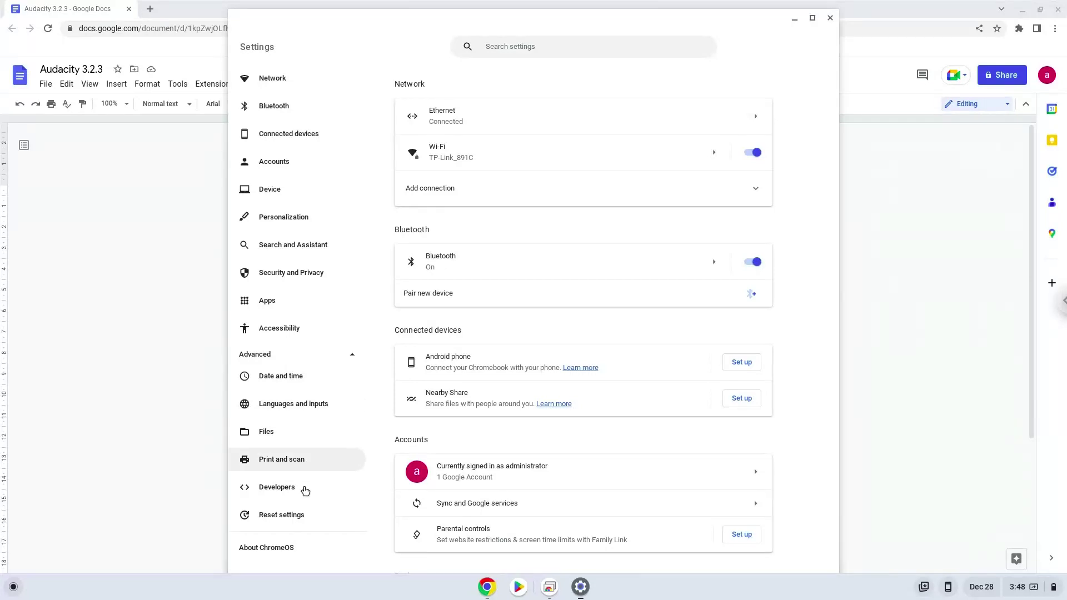
click(304, 491)
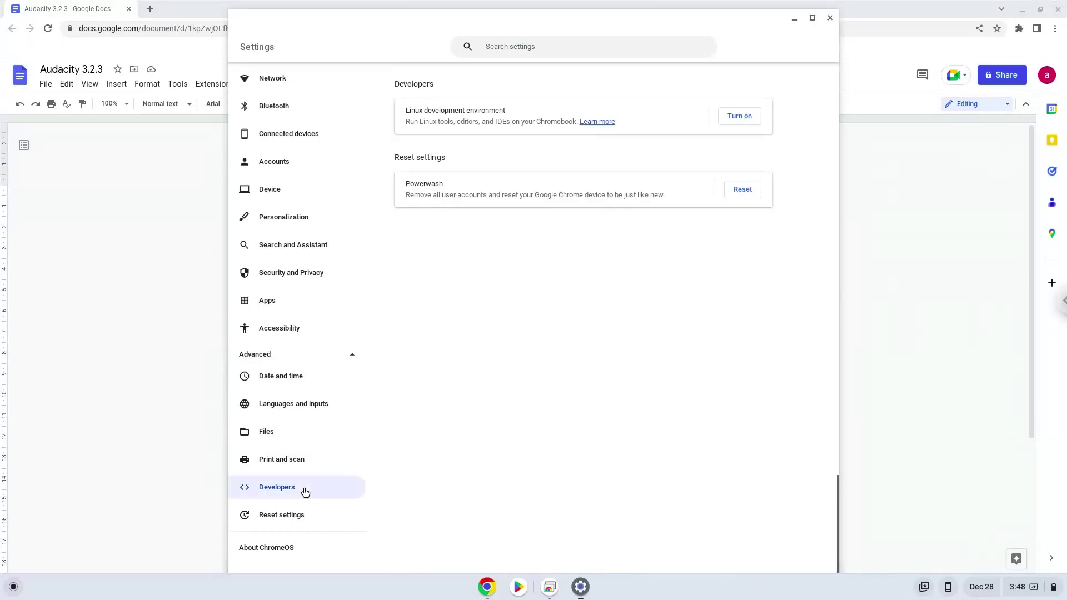
click(742, 120)
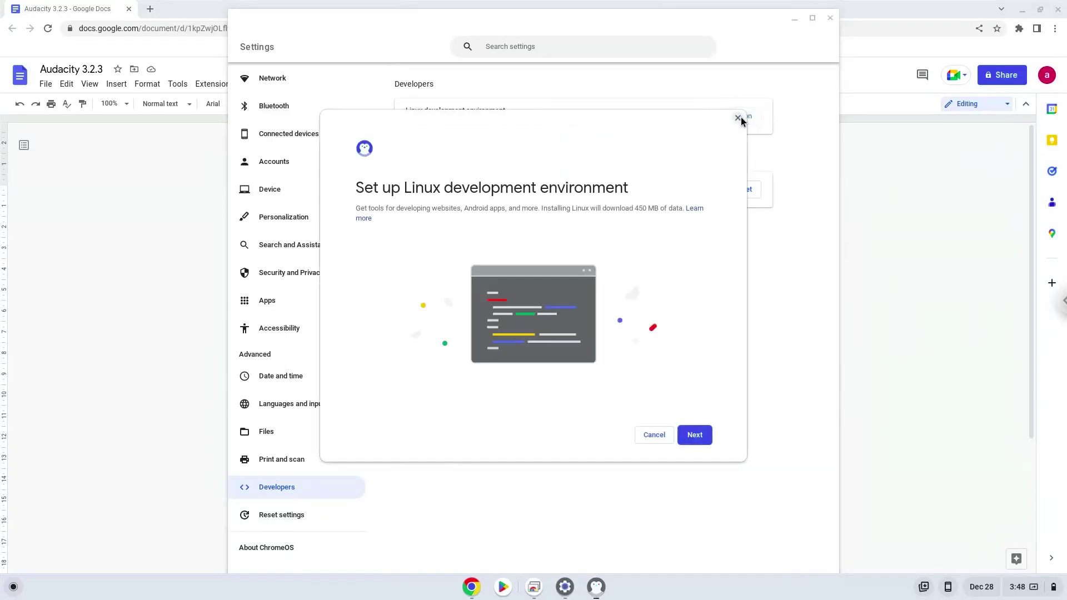
Install the Linux development environment with default settings, then close the Terminal it opens.
click(693, 435)
click(685, 439)
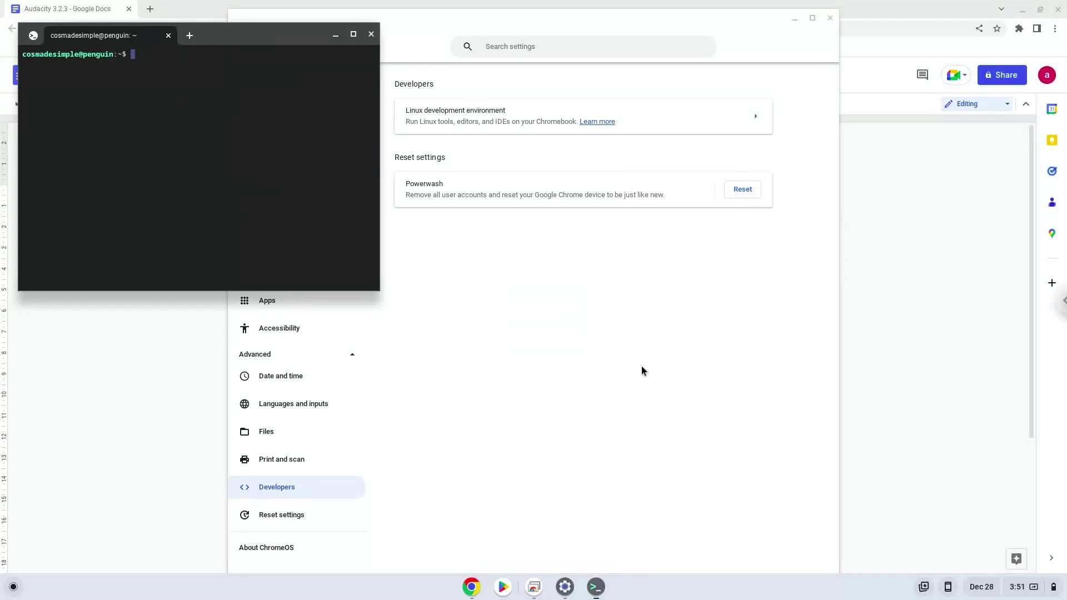
click(372, 34)
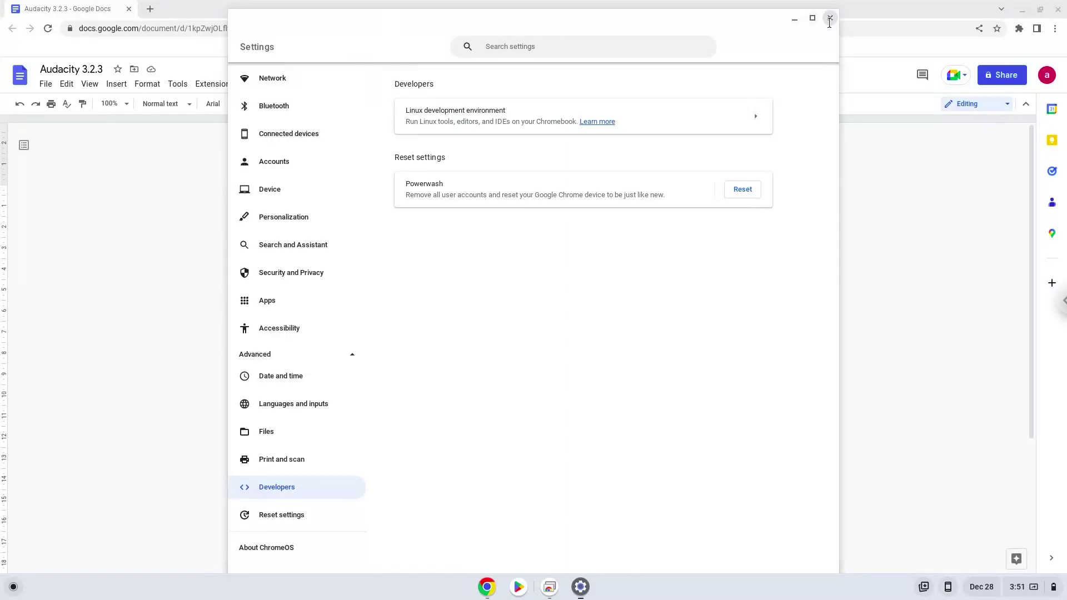
Close Settings and copy the Audacity wget download command from the Google Docs notes.
click(828, 20)
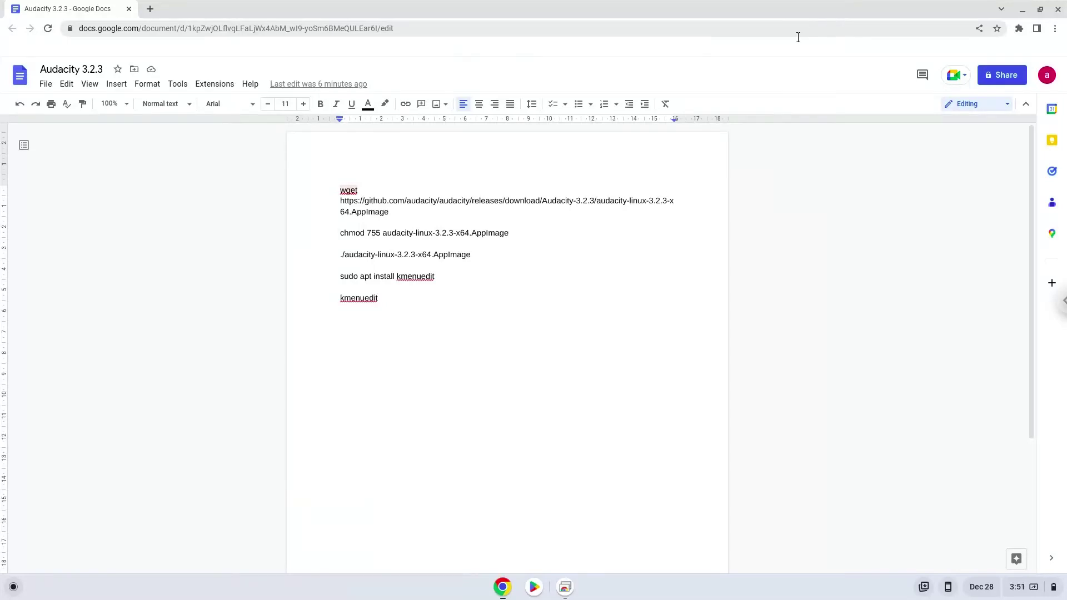
triple_click(435, 199)
right_click(434, 199)
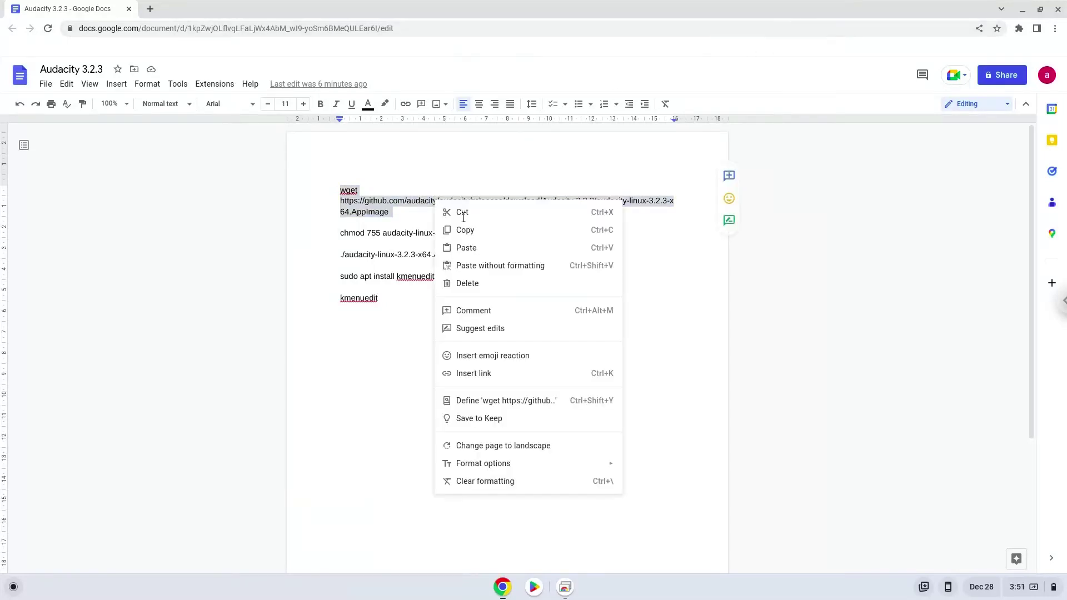
click(471, 231)
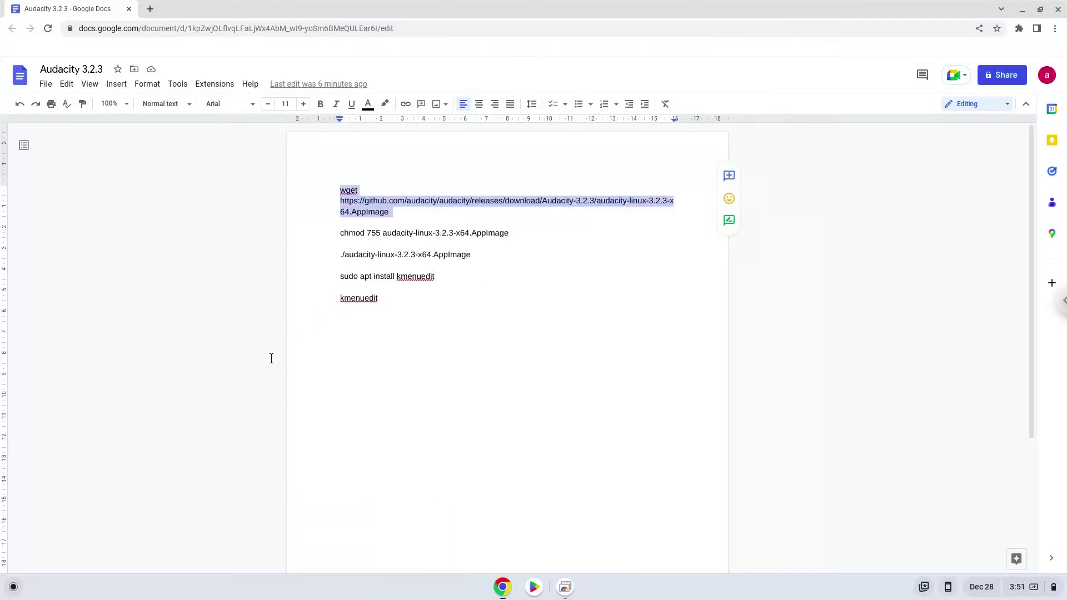
click(13, 586)
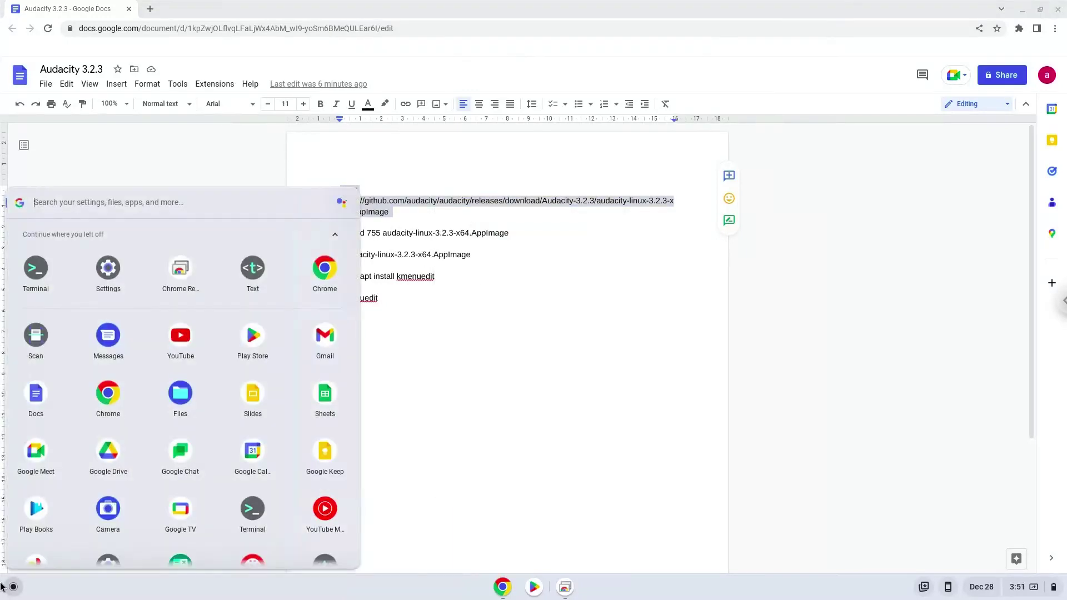
Launch a maximized Terminal and download audacity-linux-3.2.3-x64.AppImage with wget.
click(32, 282)
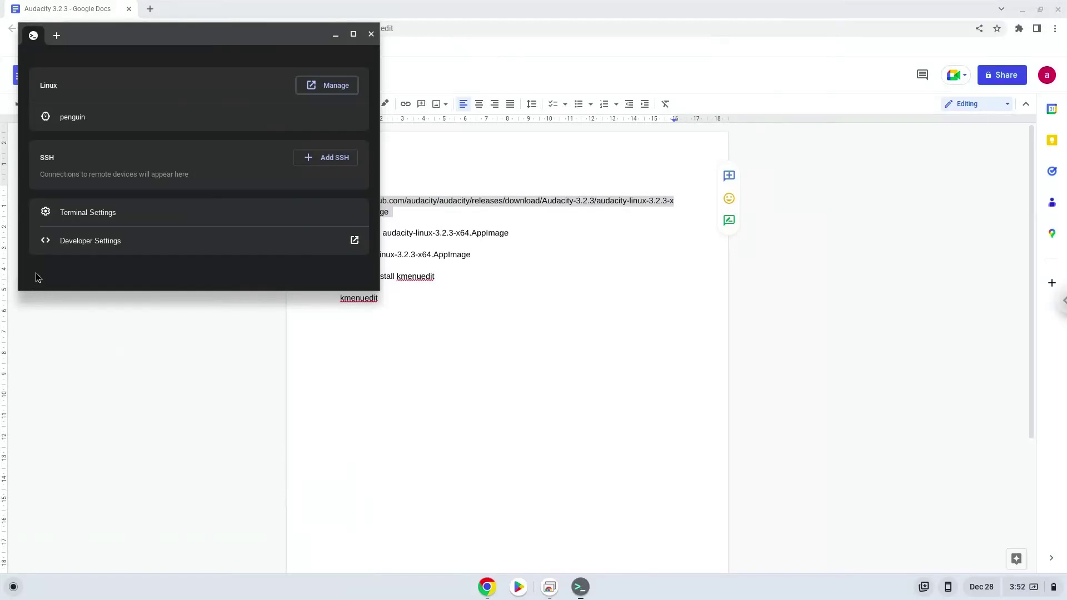
double_click(225, 36)
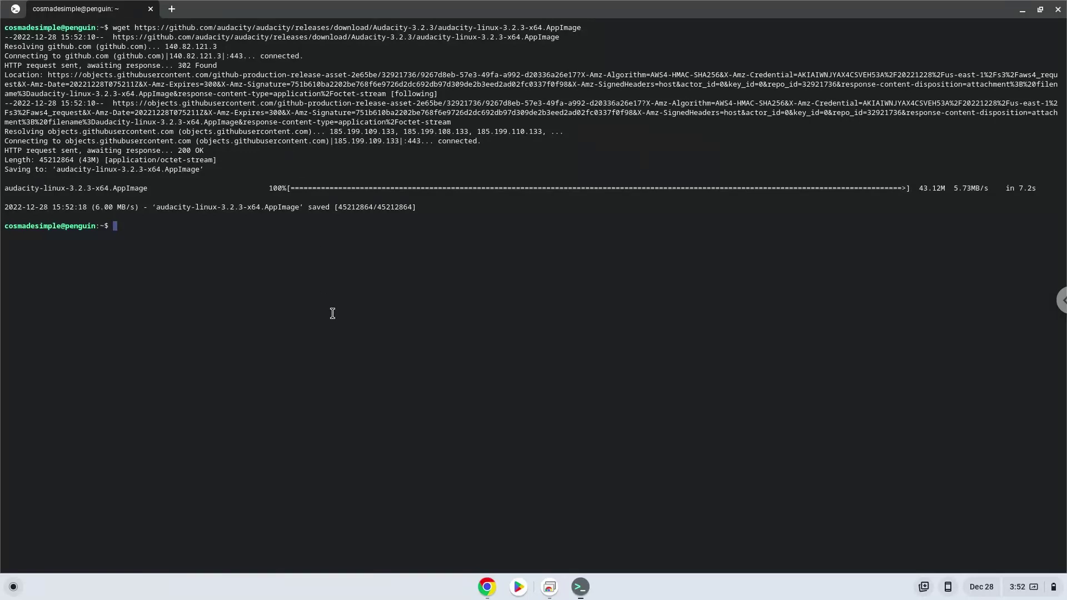
Copy the chmod 755 line from the notes and run it in Terminal on the Audacity AppImage.
click(482, 579)
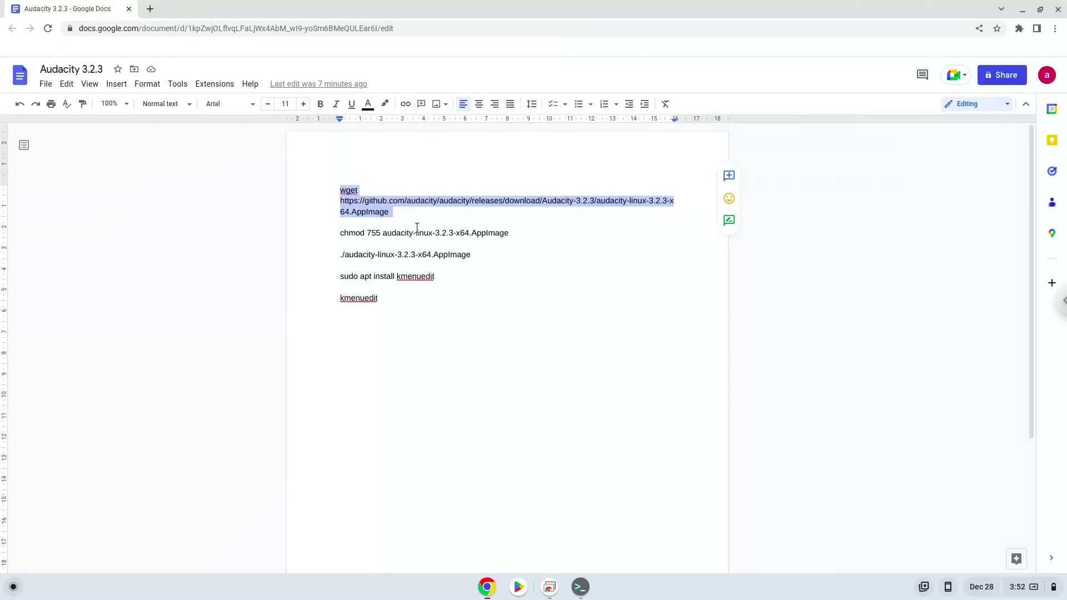
triple_click(414, 232)
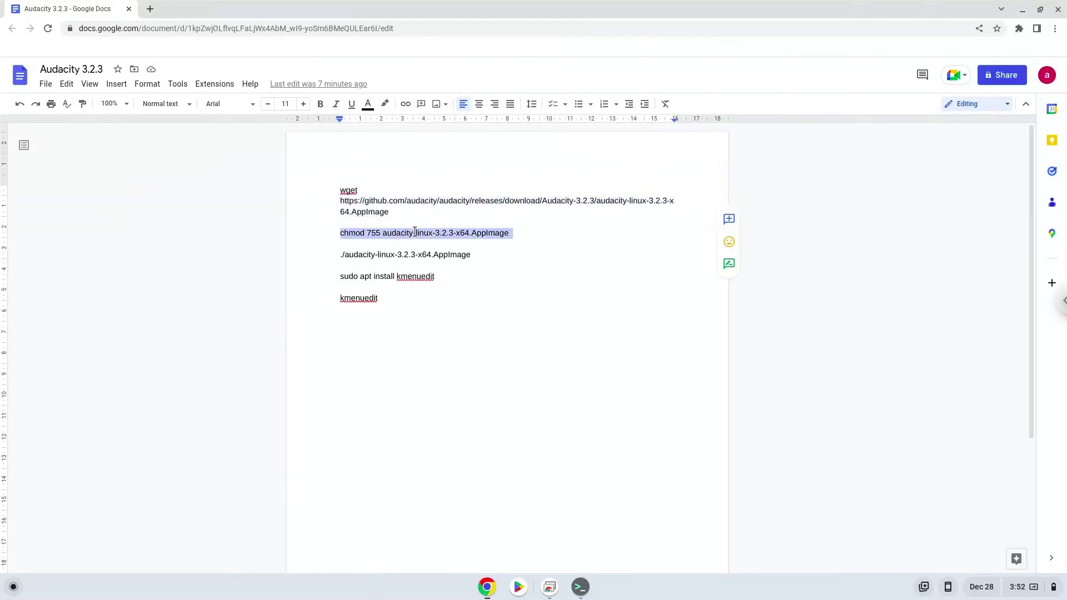
right_click(414, 232)
click(430, 263)
click(577, 593)
key(ctrl+shift+v)
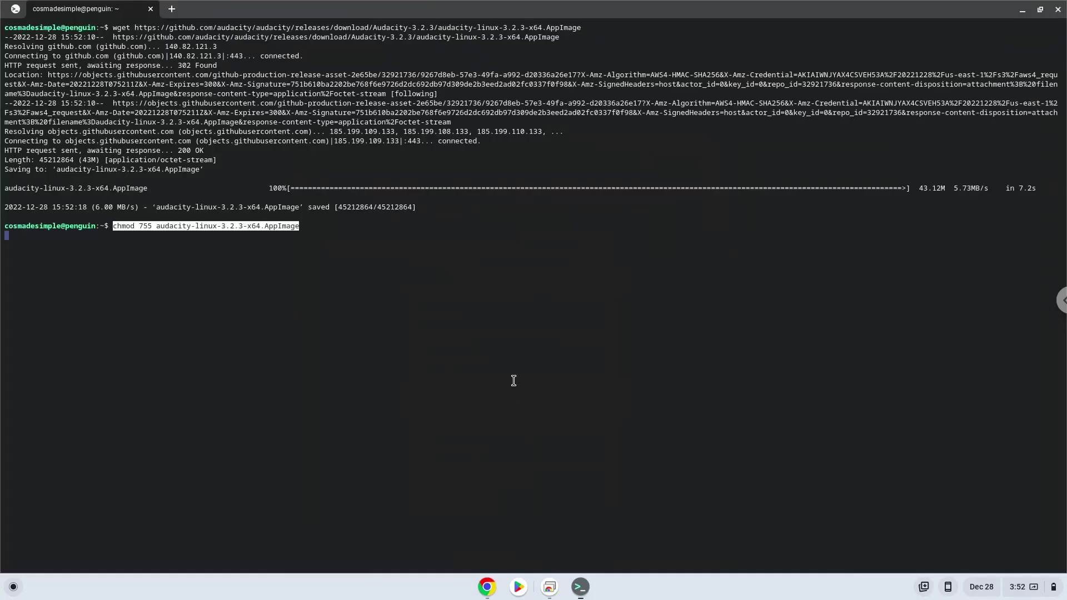
key(Return)
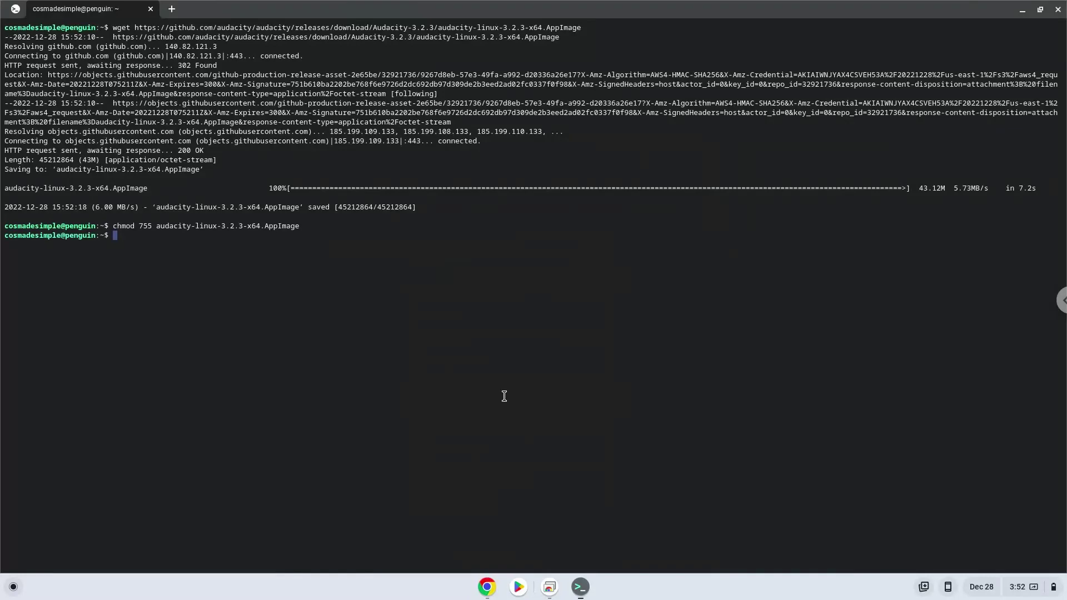
click(485, 587)
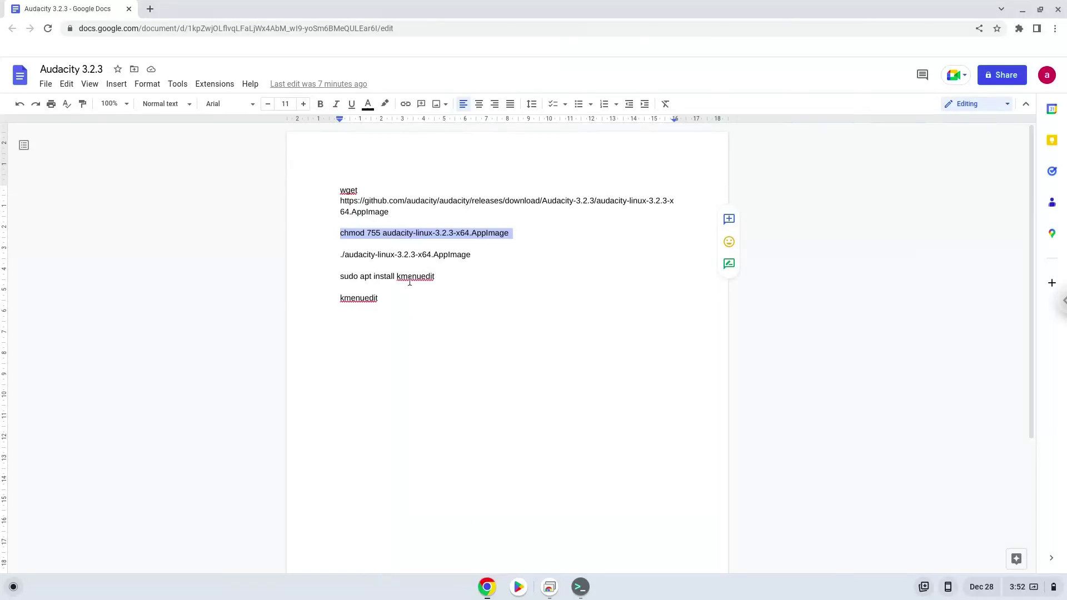
Copy ./audacity-linux-3.2.3-x64.AppImage from the notes and run it in Terminal to start Audacity.
triple_click(409, 255)
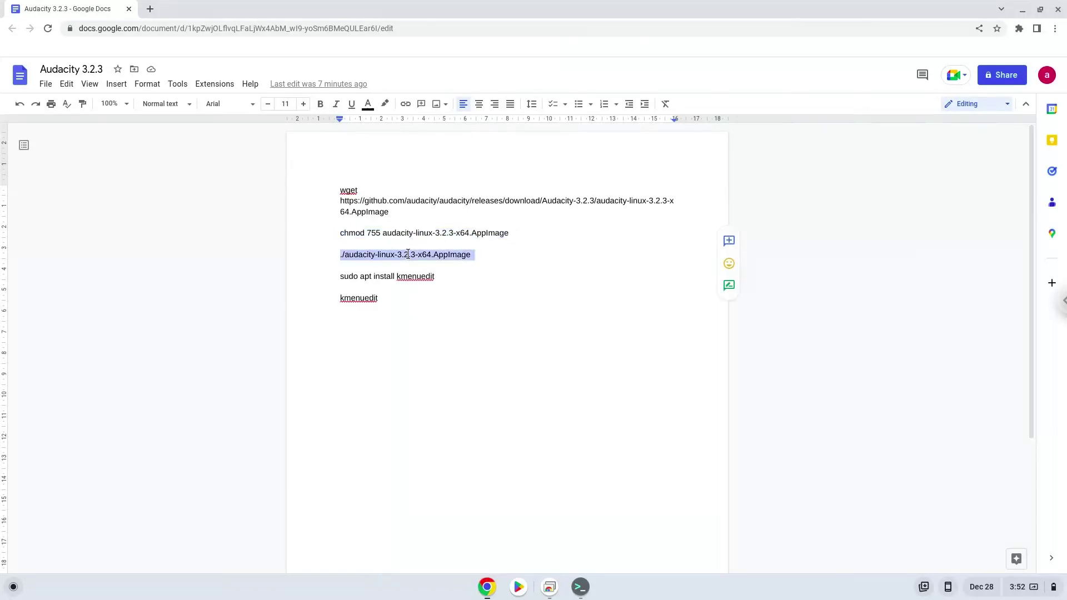
right_click(408, 254)
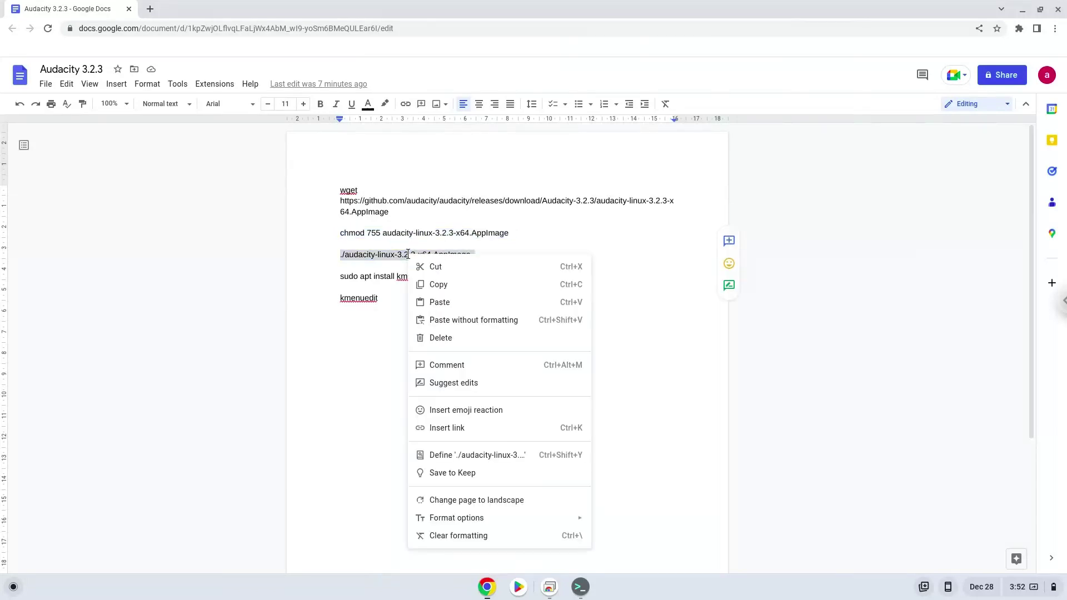
click(439, 285)
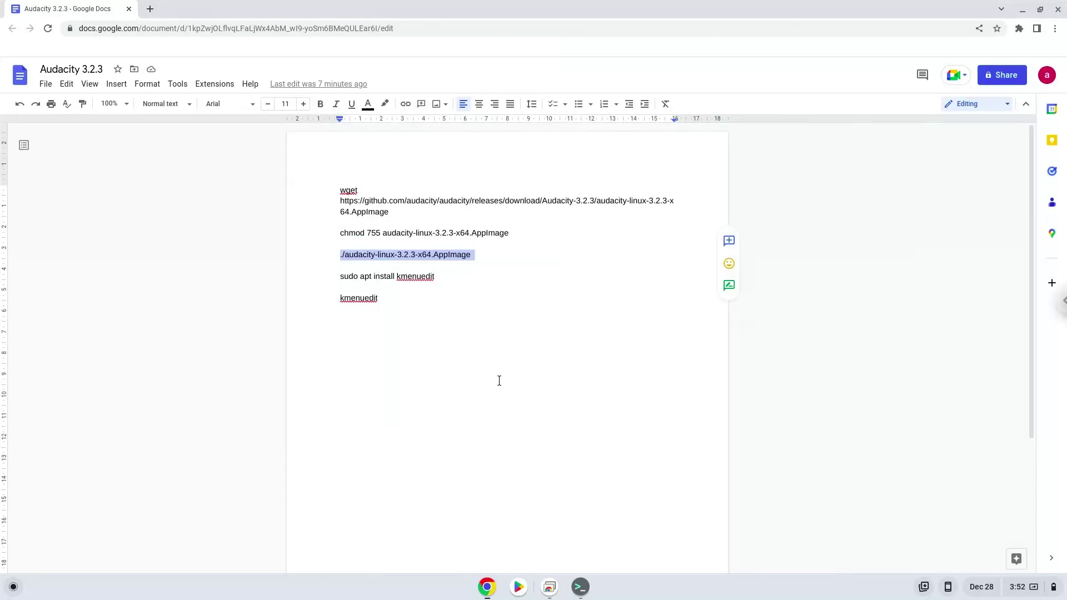
click(580, 586)
key(ctrl+shift+v)
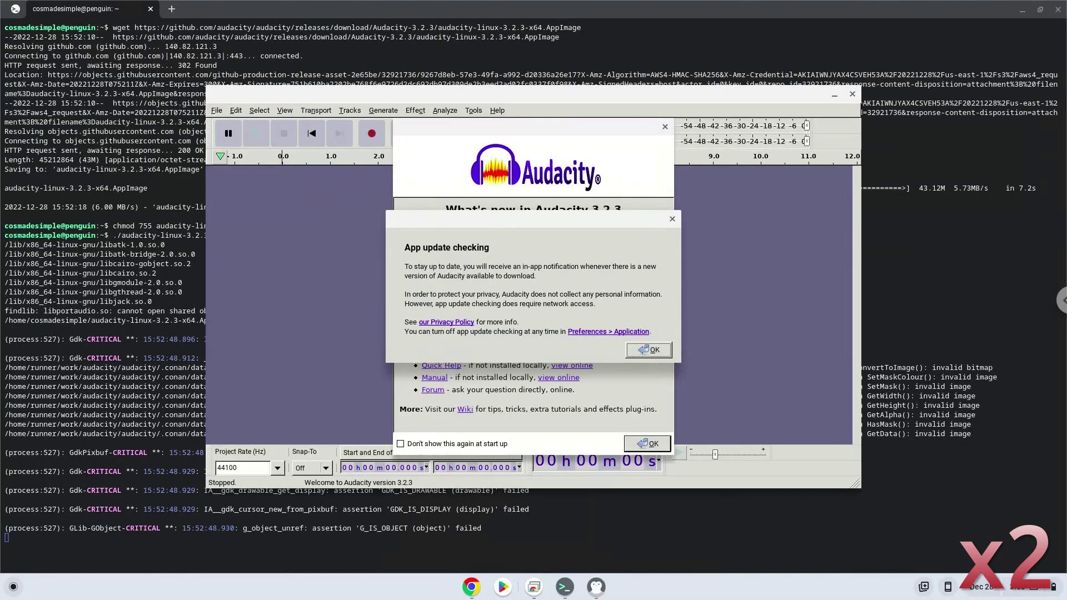
Dismiss Audacity's update and welcome notices, stretch its window to fill the screen, then close it.
click(643, 351)
click(646, 442)
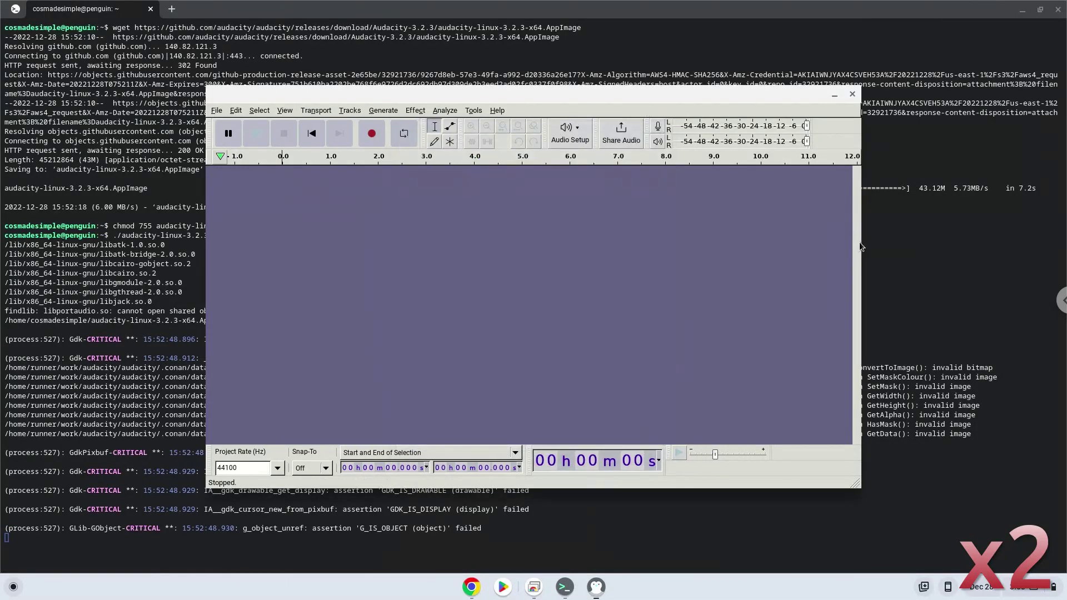
drag(861, 246, 1064, 246)
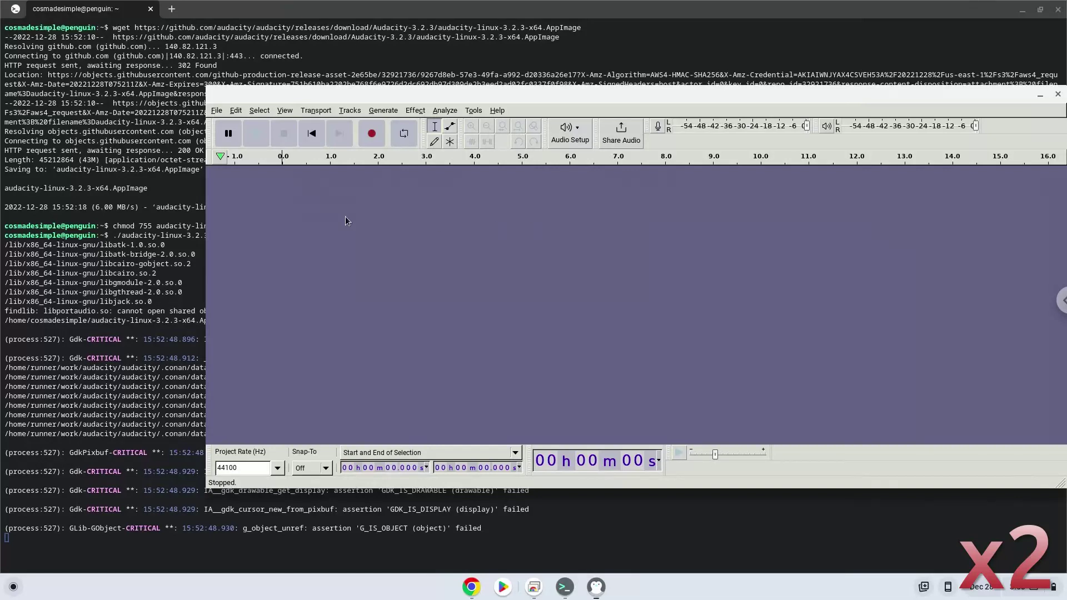
drag(208, 209, 2, 207)
drag(482, 87, 492, 1)
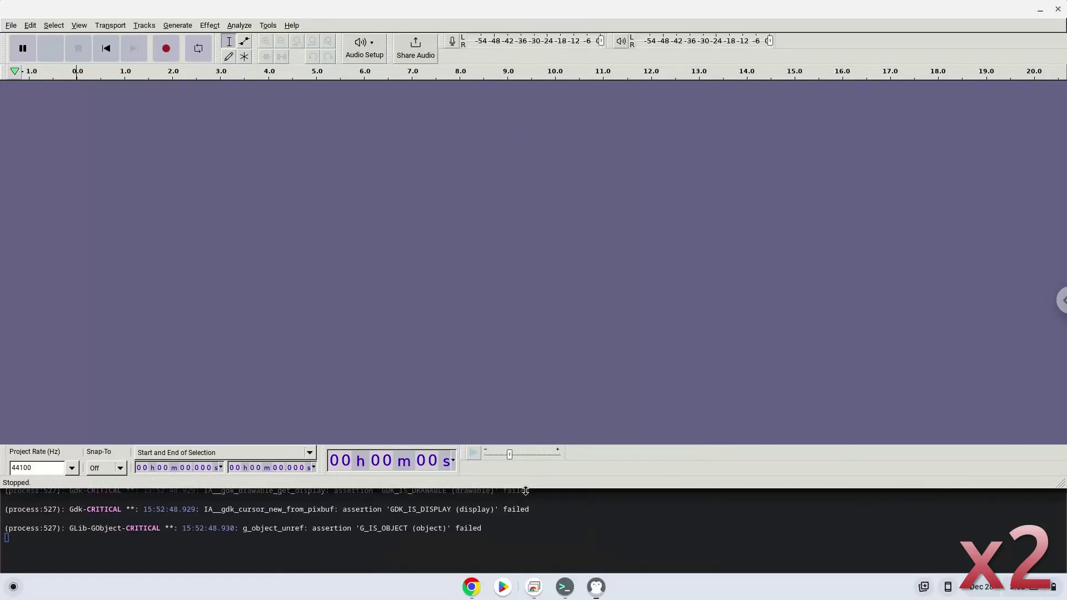
drag(519, 523, 514, 578)
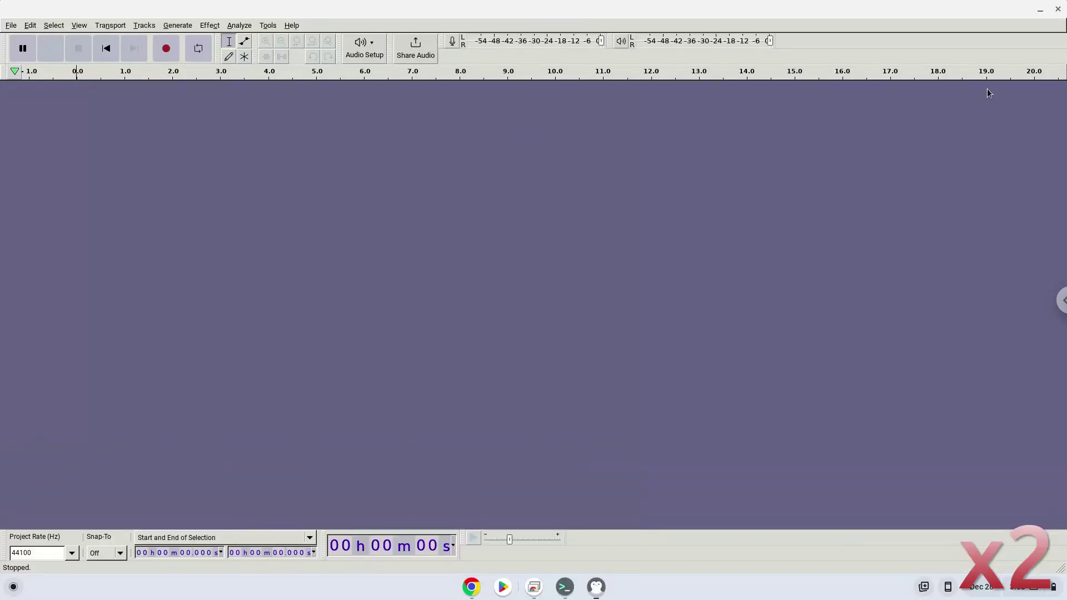
click(1058, 13)
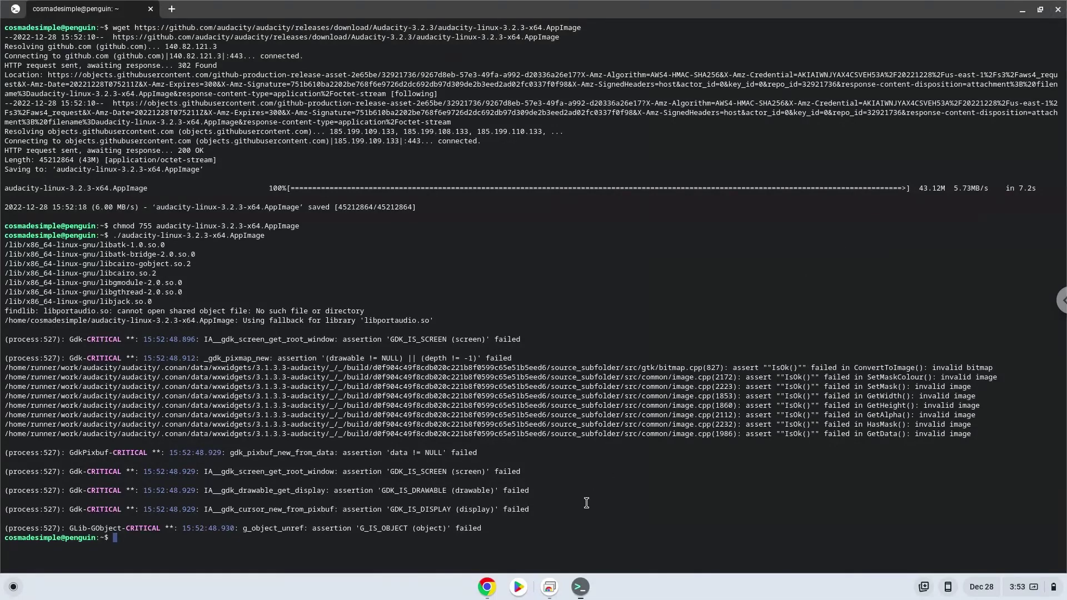
Copy 'sudo apt install kmenuedit' from the notes and paste it into Terminal to install kmenuedit.
click(487, 586)
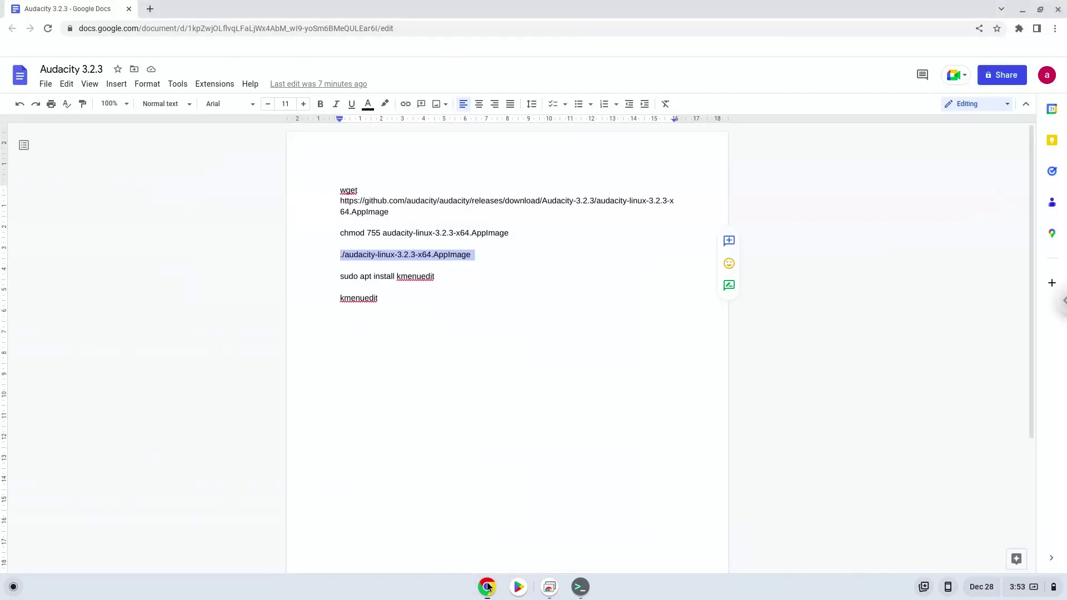
triple_click(405, 277)
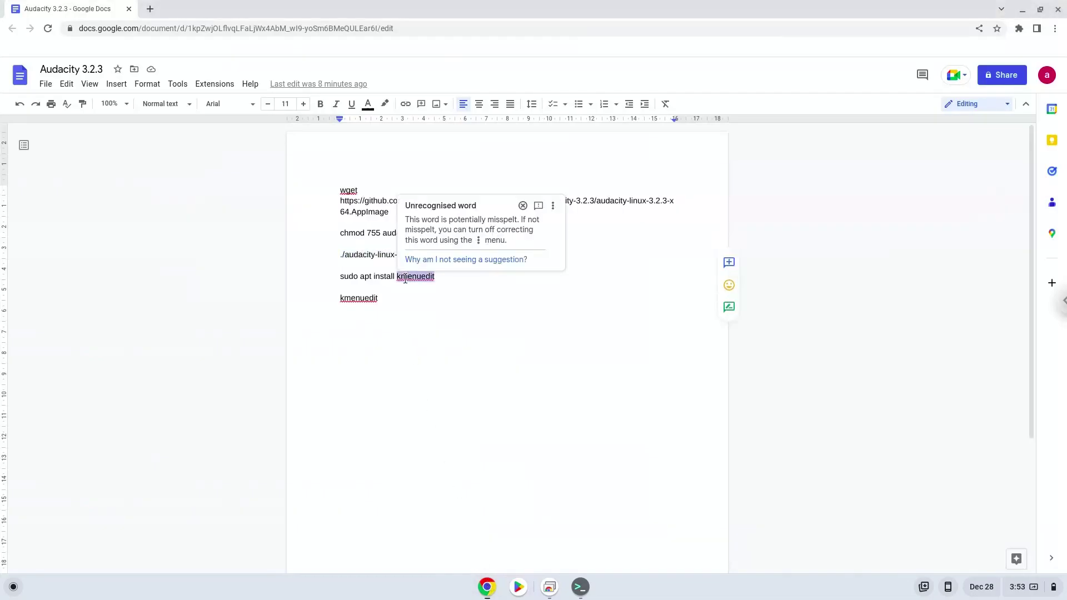
right_click(405, 279)
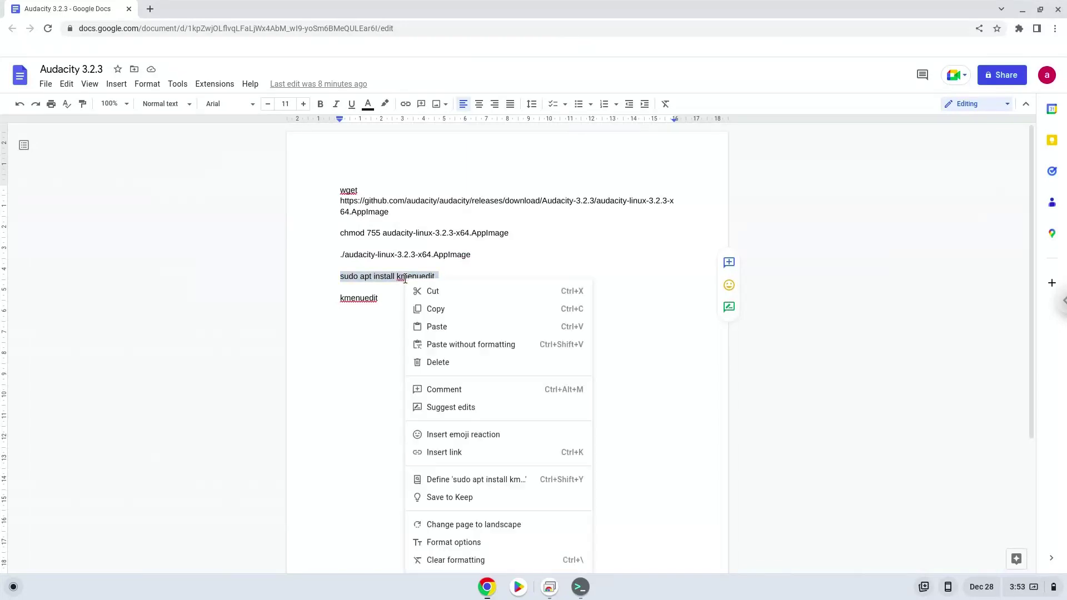
click(457, 315)
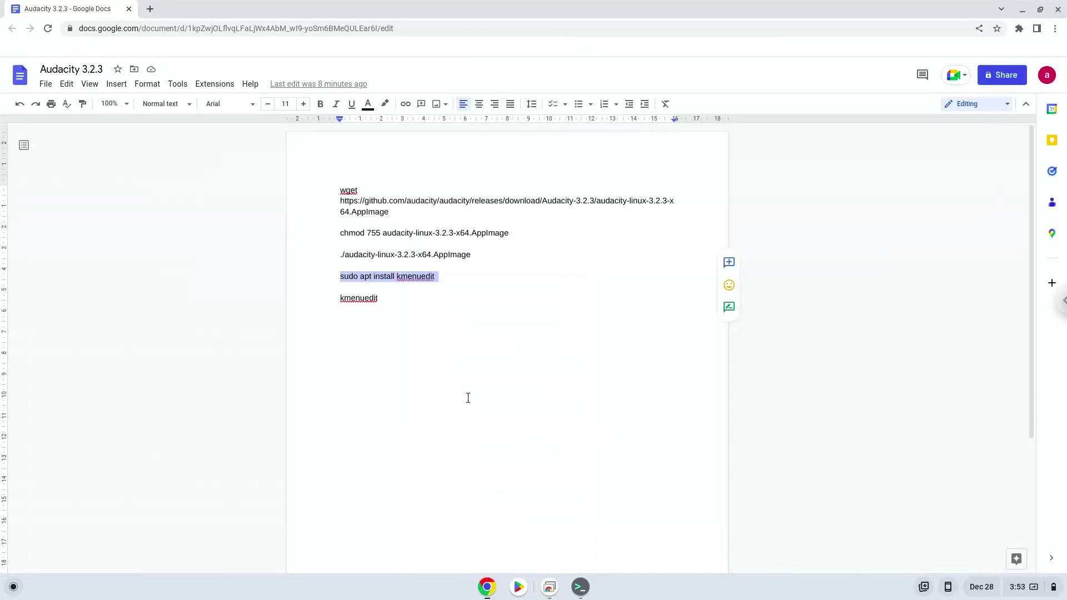
click(580, 587)
right_click(552, 496)
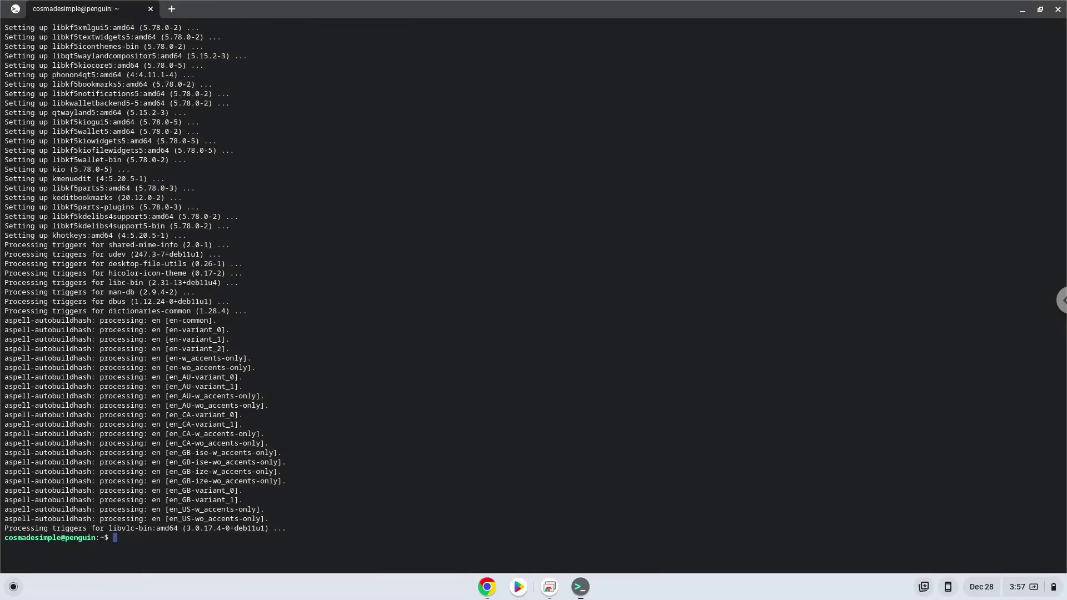
Copy 'kmenuedit' from the notes and run it in Terminal to open the KDE menu editor.
click(487, 587)
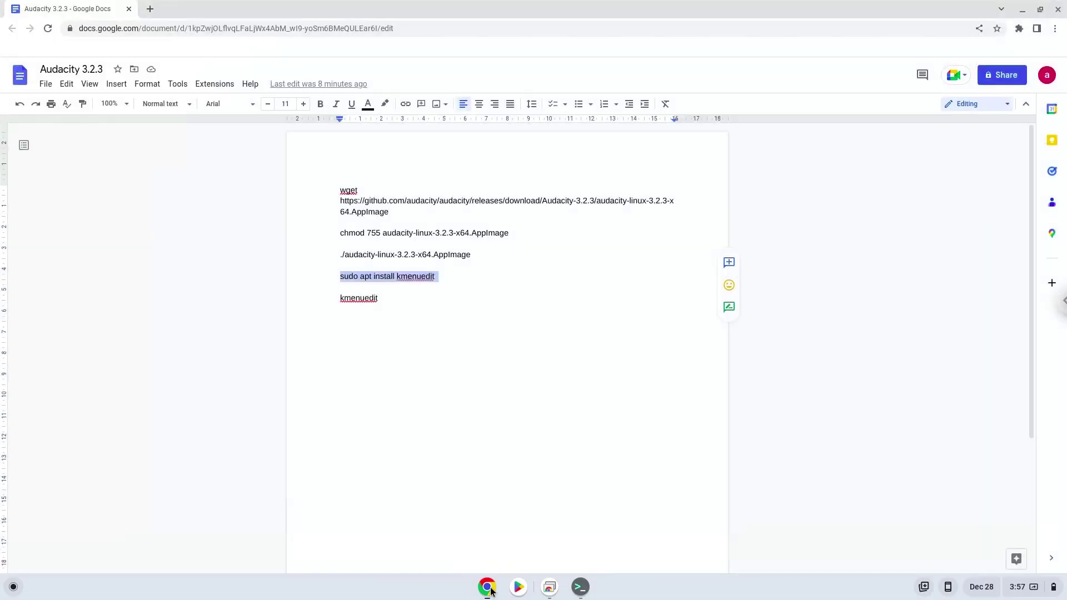
double_click(359, 298)
right_click(360, 297)
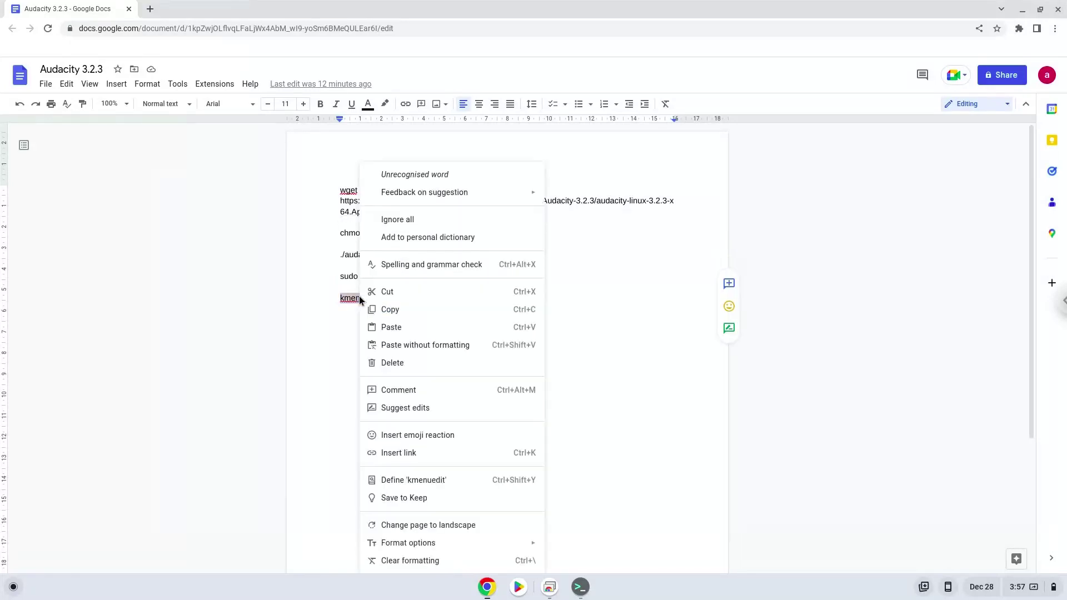
click(380, 313)
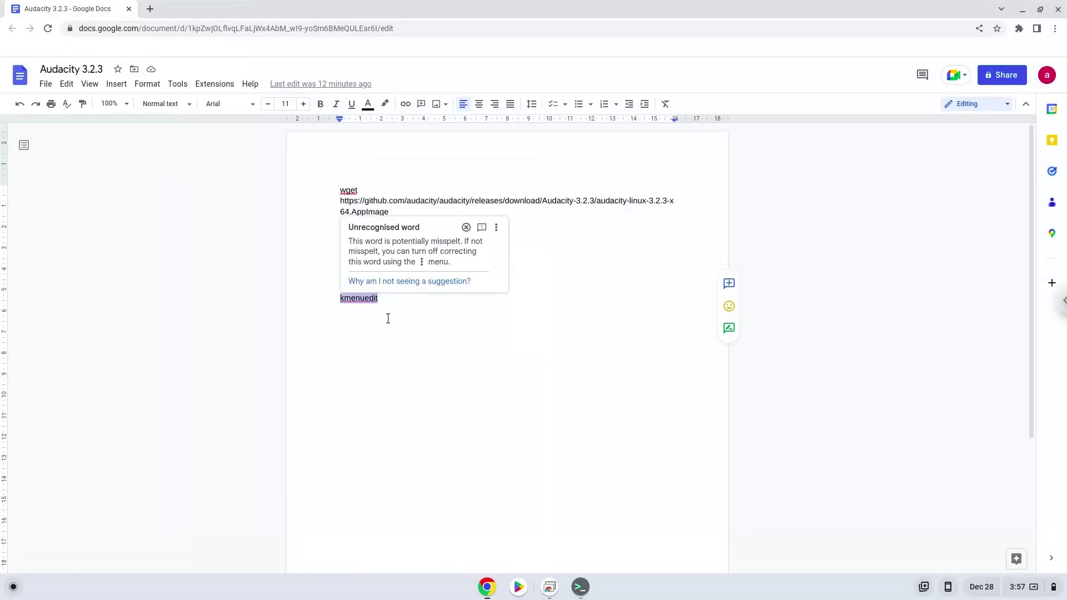
click(580, 586)
key(ctrl+shift+v)
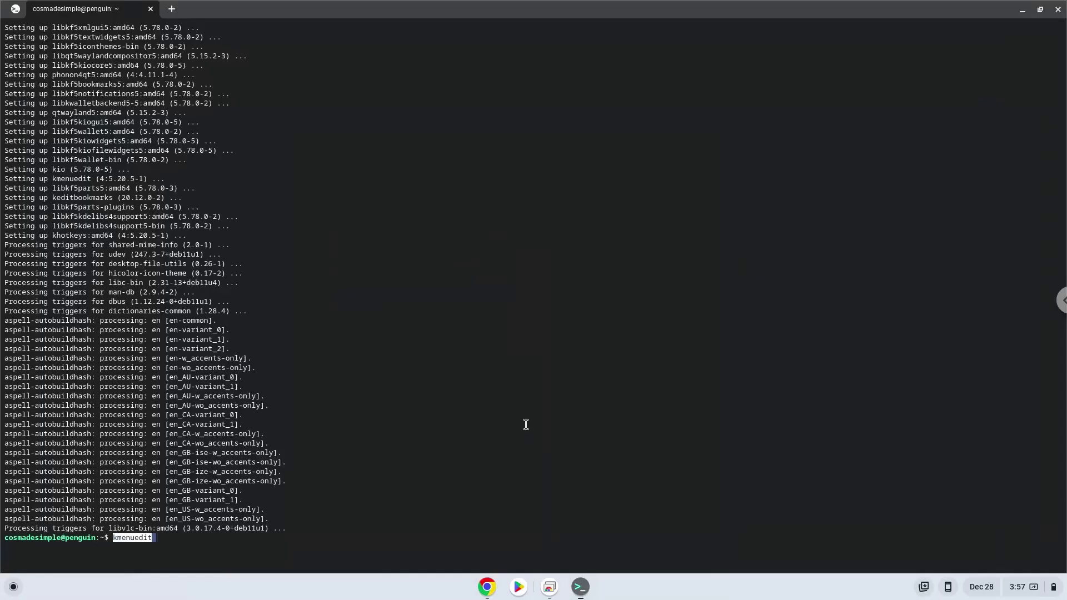
key(Return)
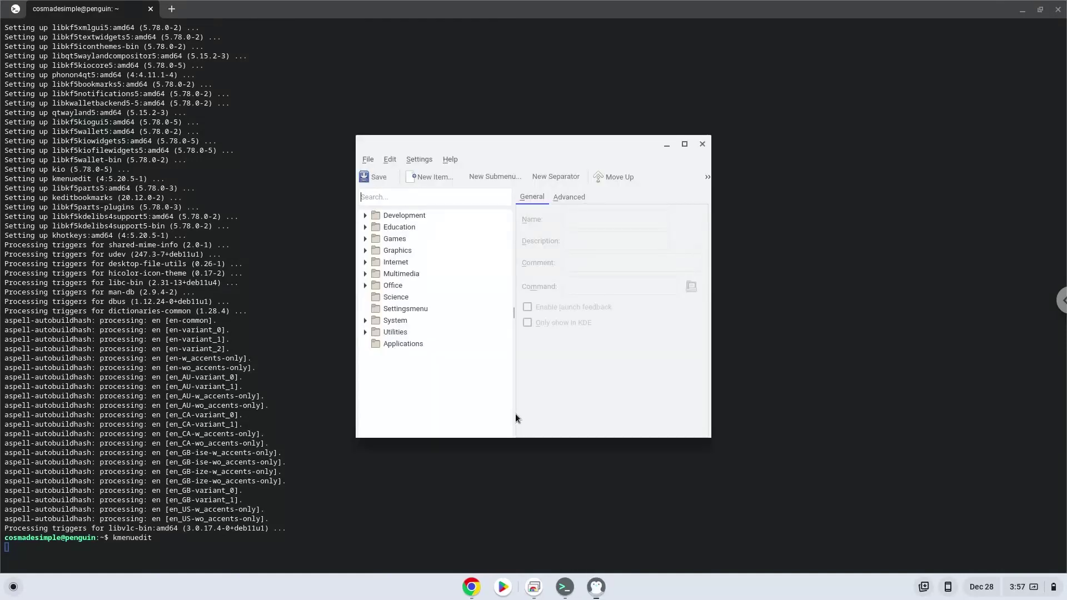
Add a new menu item named 'Audacity' under the Multimedia category.
click(418, 274)
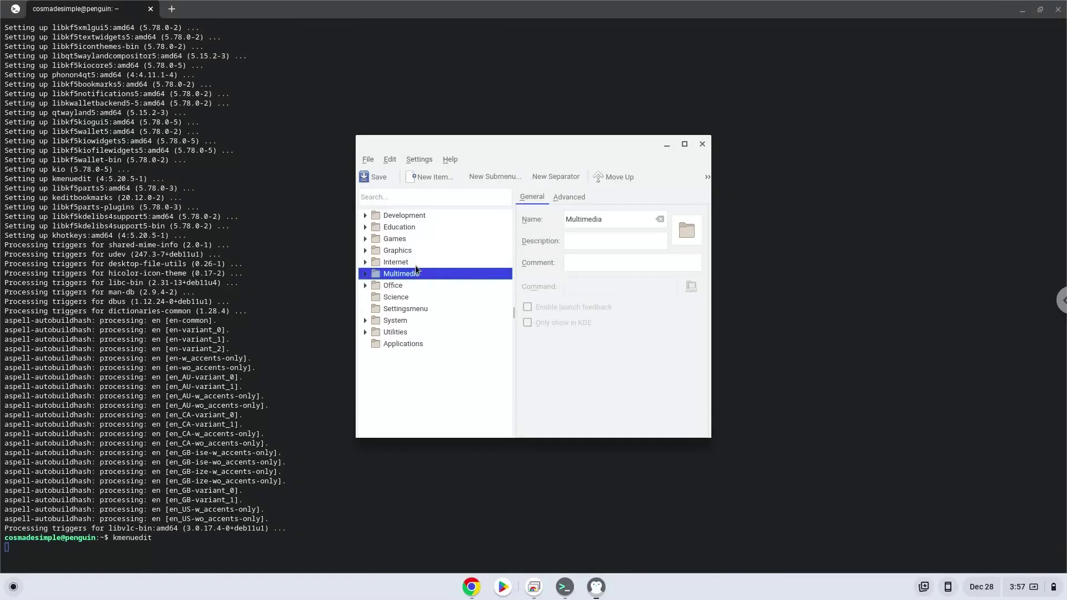
click(424, 174)
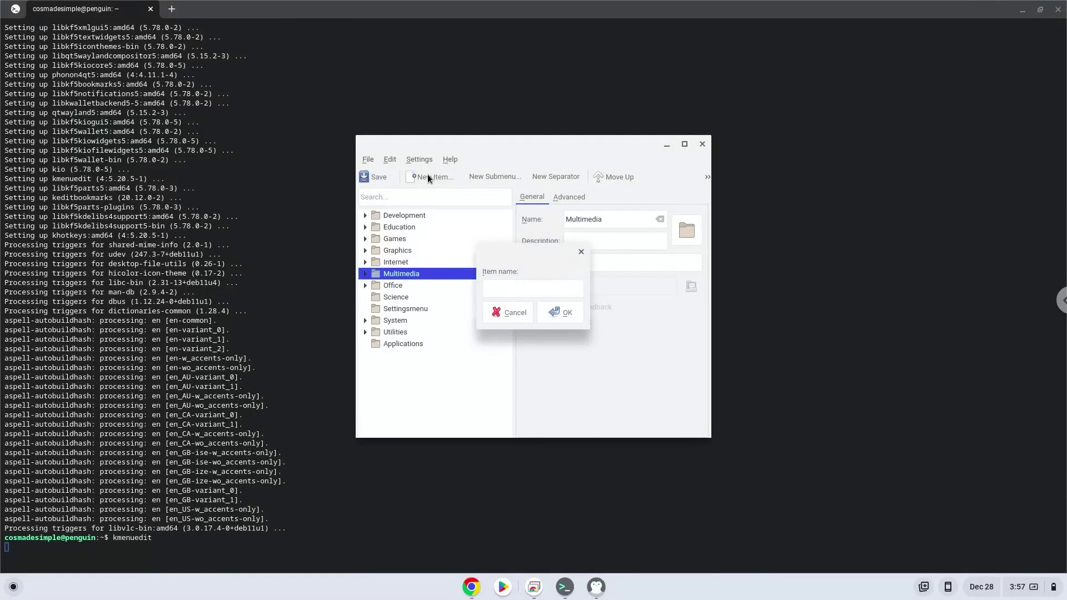
text(Audacity)
click(552, 312)
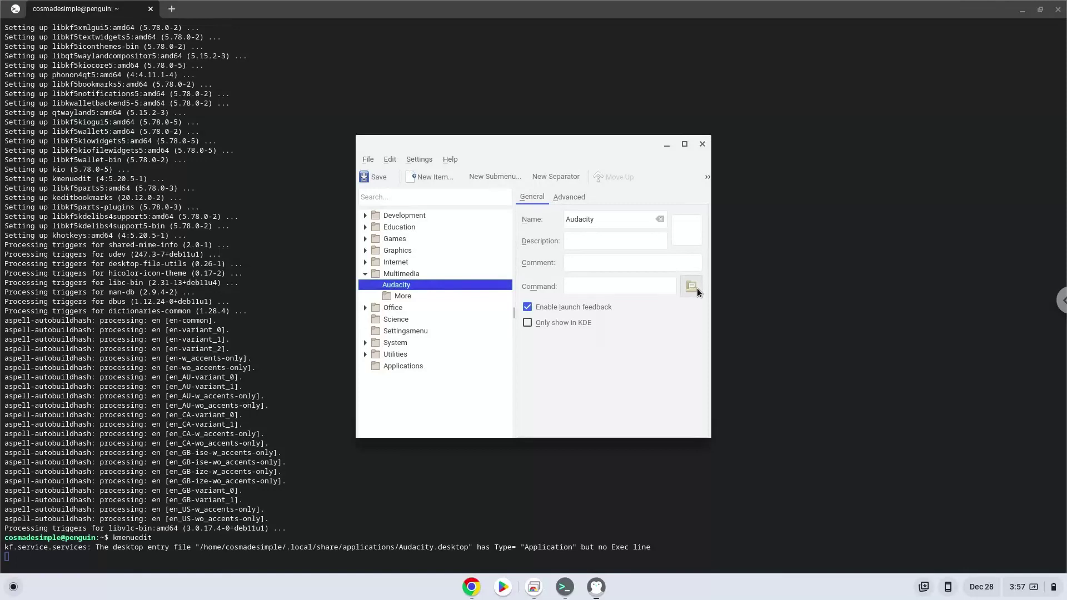
Set the Audacity menu entry's command to audacity-linux-3.2.3-x64.AppImage and save the menu.
click(691, 286)
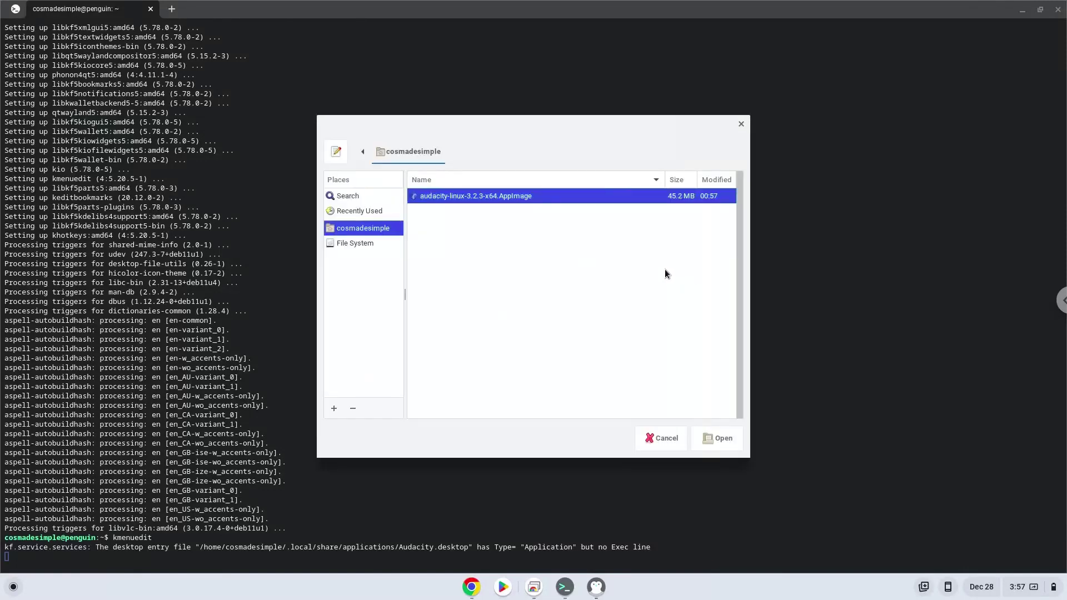
double_click(521, 196)
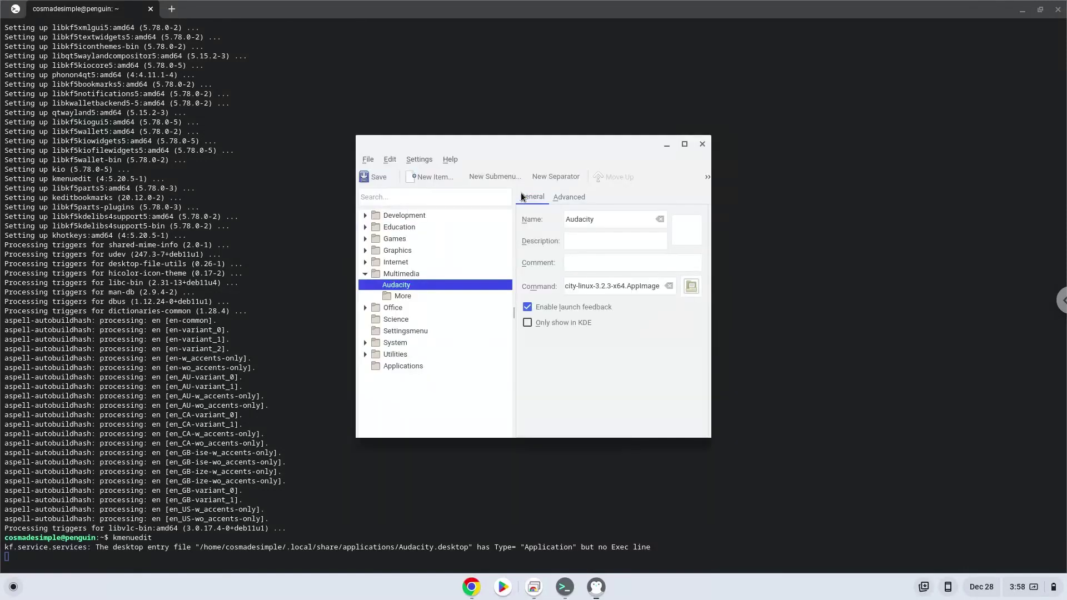
click(367, 176)
Close the menu editor, quit the terminal app, and close the Google Docs window.
click(700, 145)
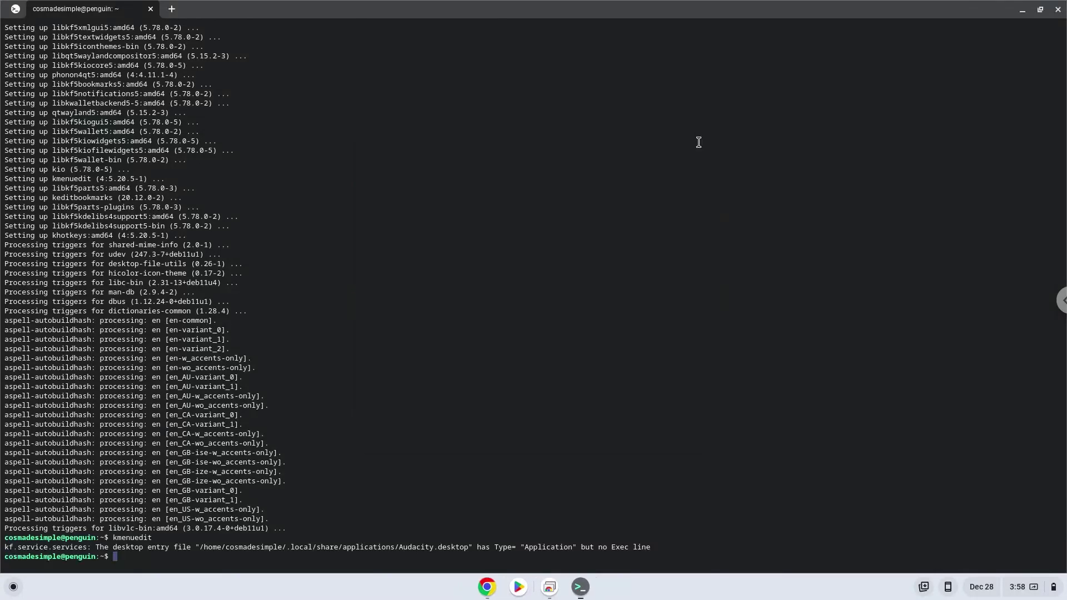
double_click(815, 11)
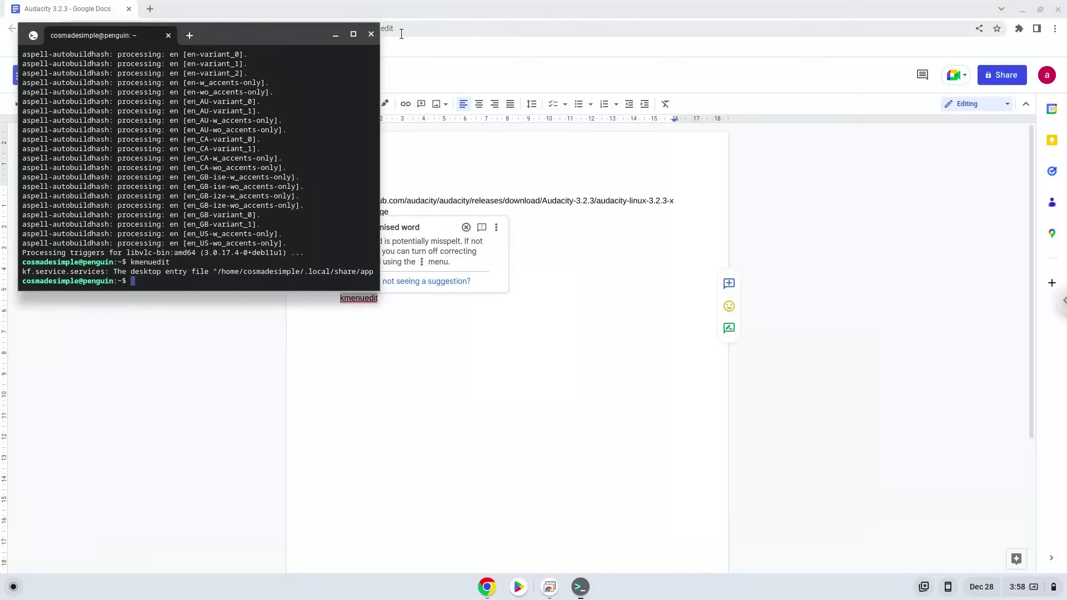
click(371, 34)
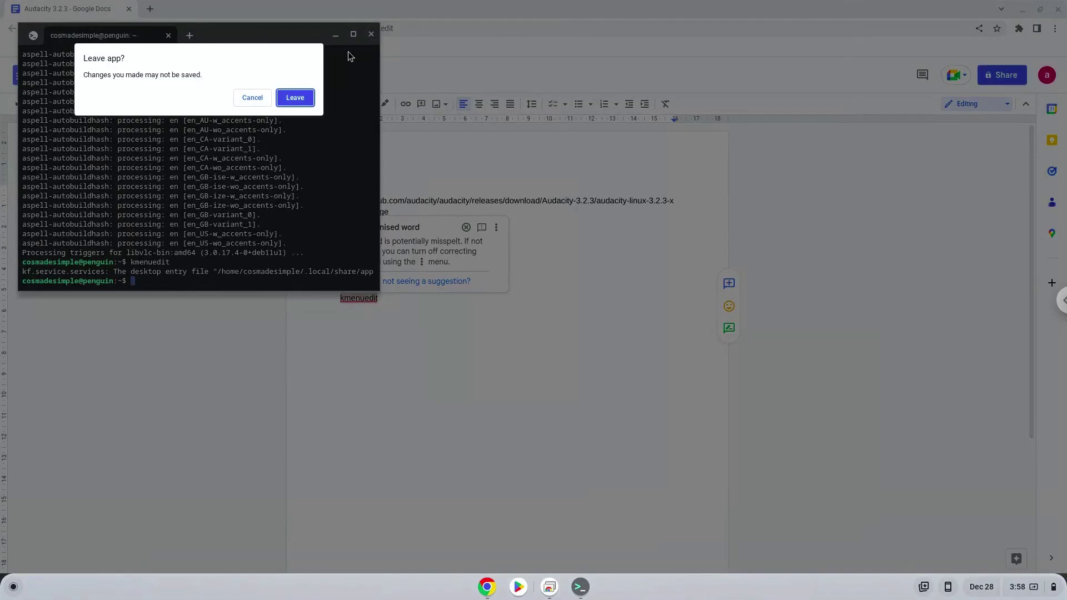
click(295, 97)
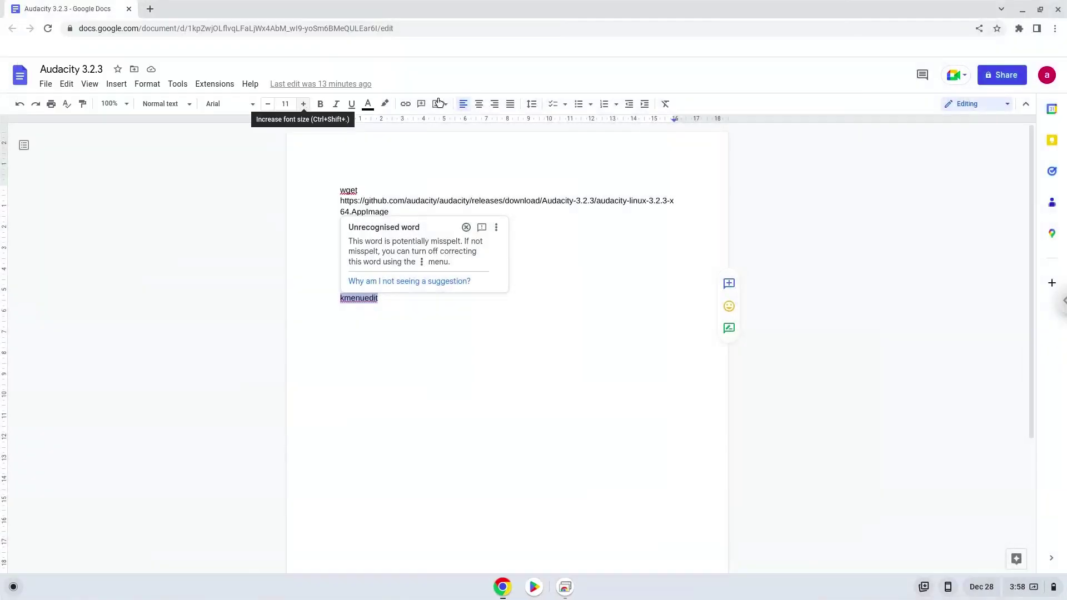
click(1058, 9)
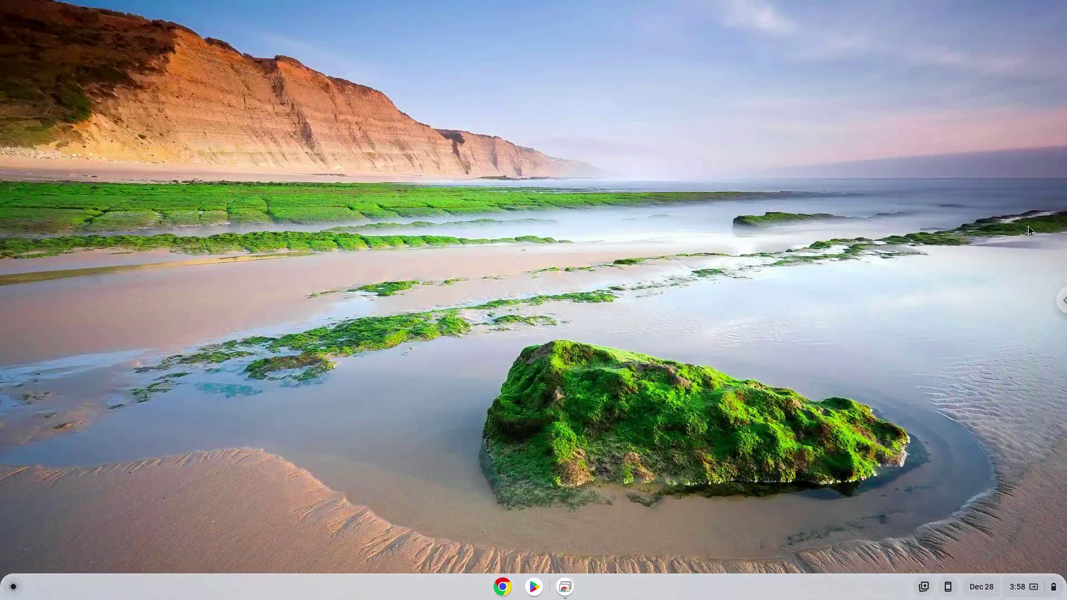
Turn on 'Allow Linux to access your microphone' in Linux development environment settings, shutting Linux down.
click(1031, 588)
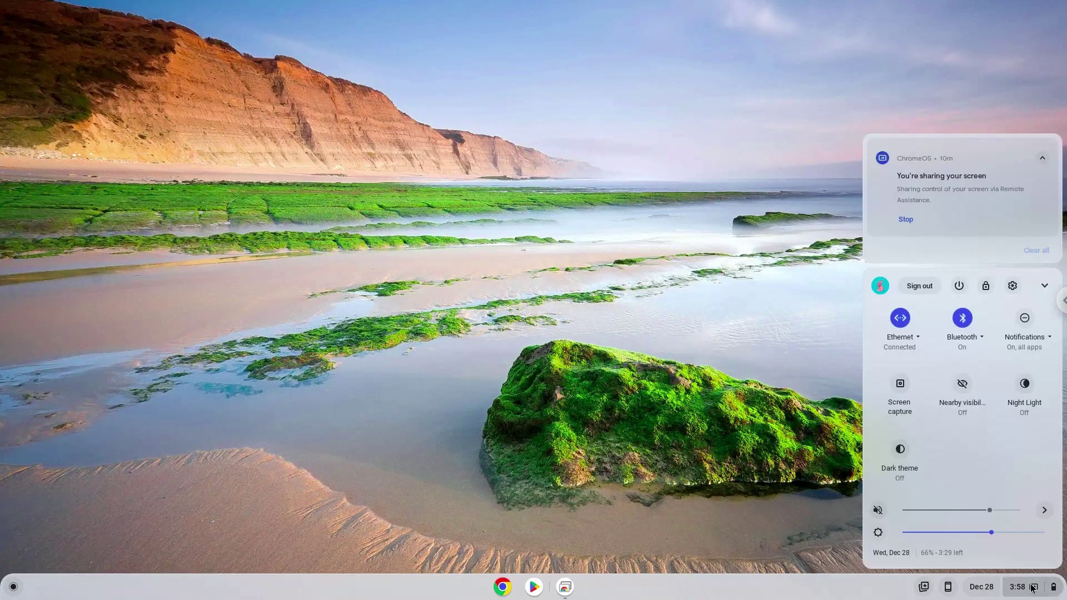
click(1013, 286)
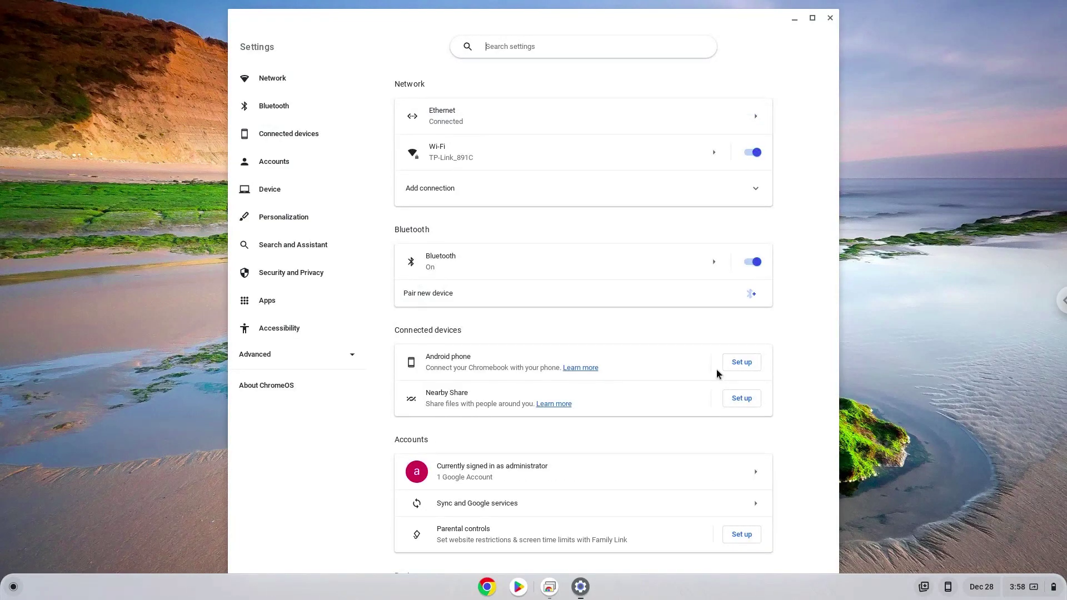
click(317, 355)
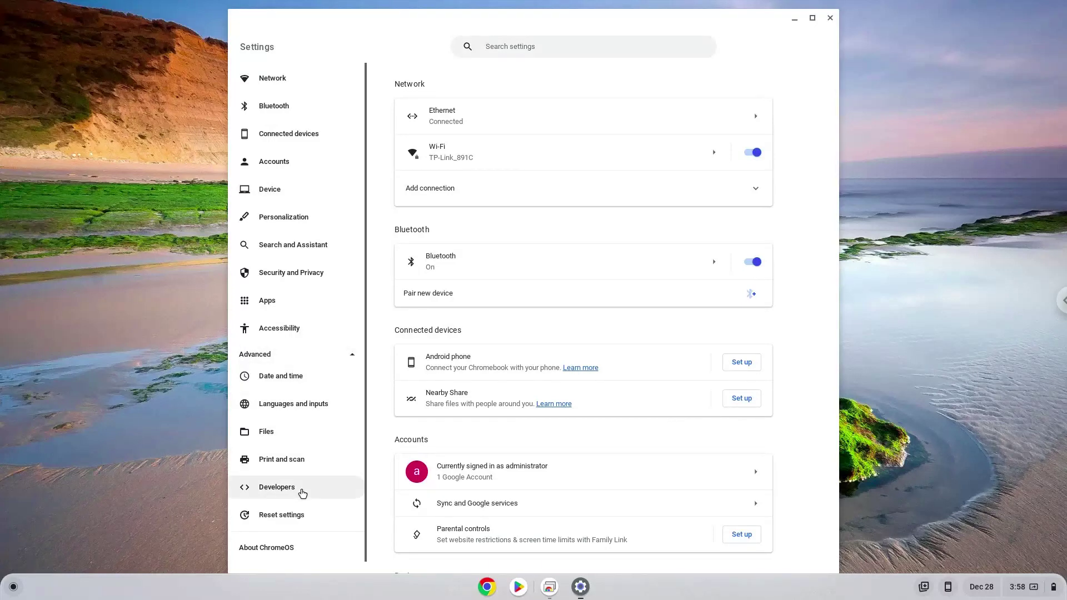
click(302, 493)
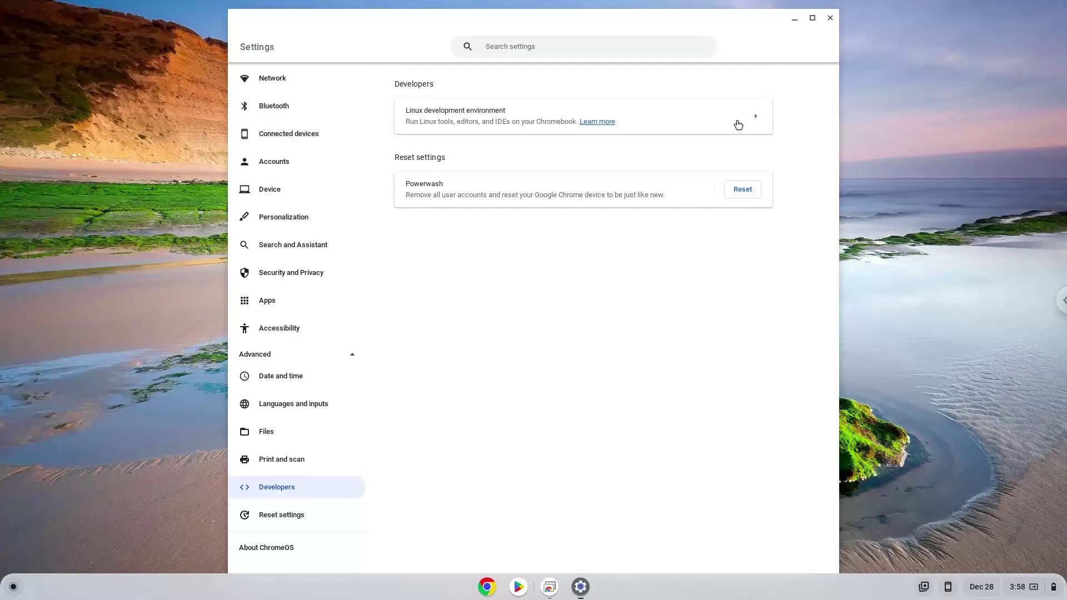
click(738, 125)
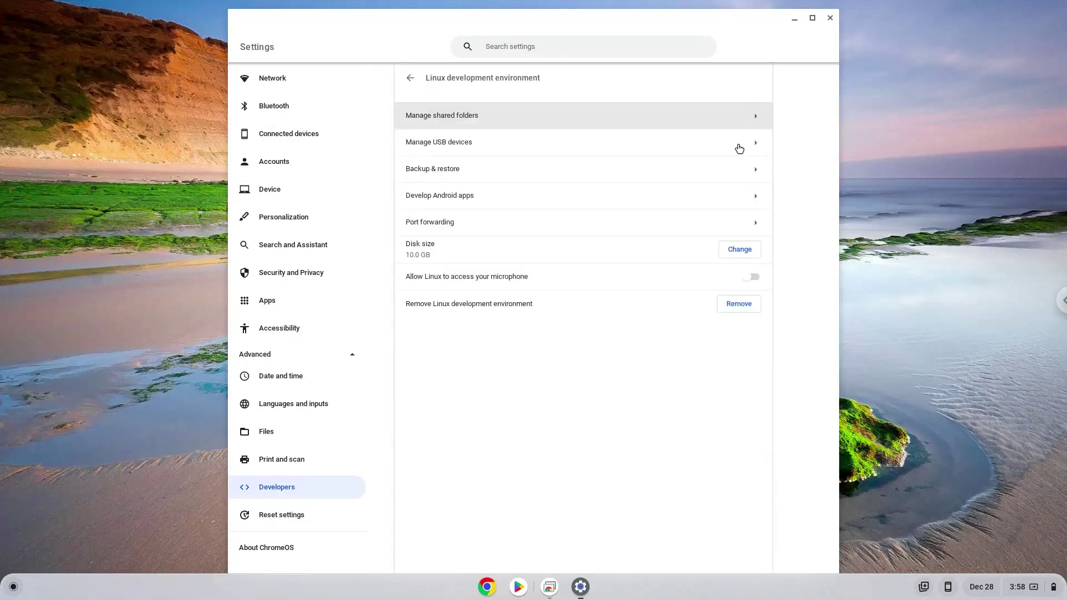
click(756, 280)
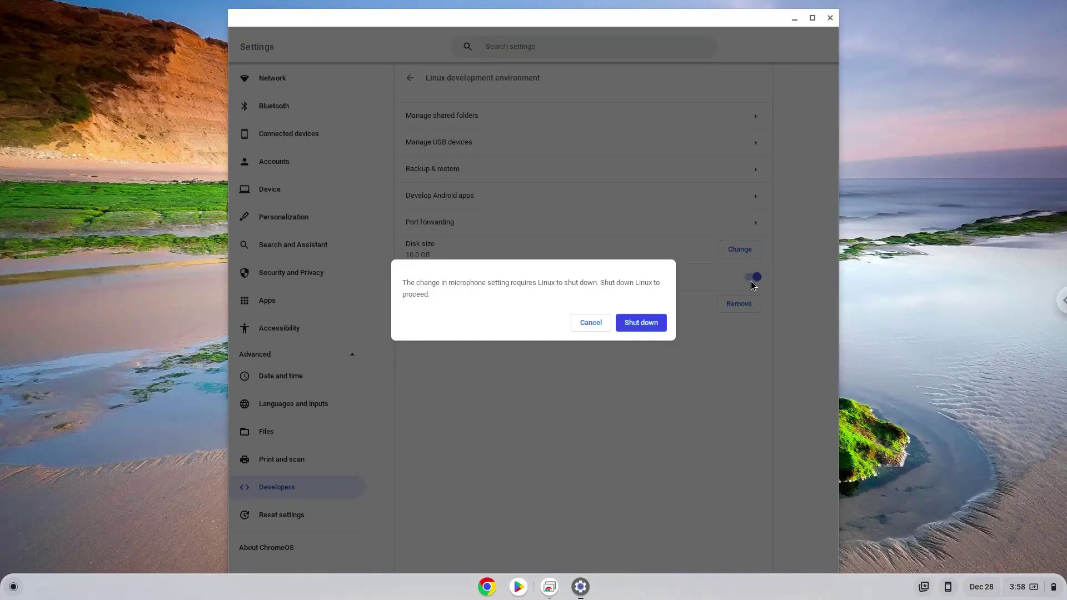
click(640, 326)
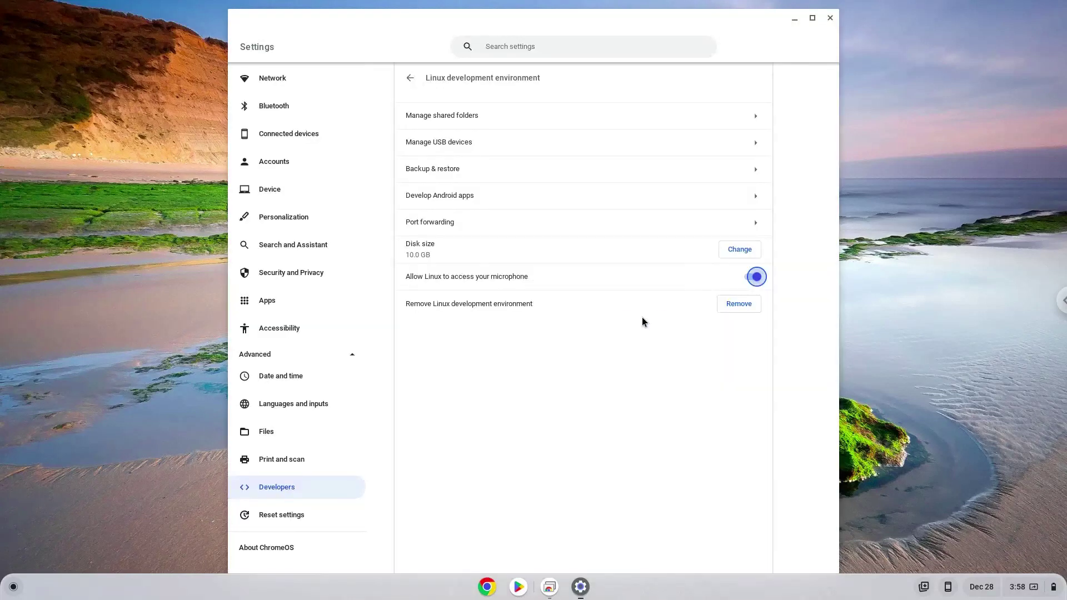
click(830, 18)
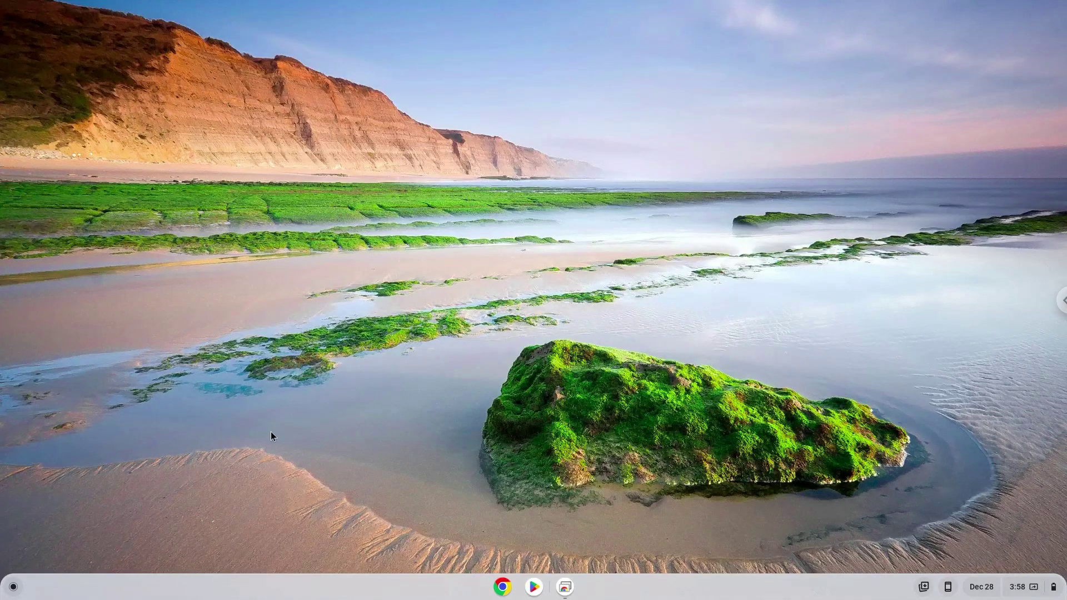
Launch Audacity from the Launcher's Linux apps folder.
click(10, 586)
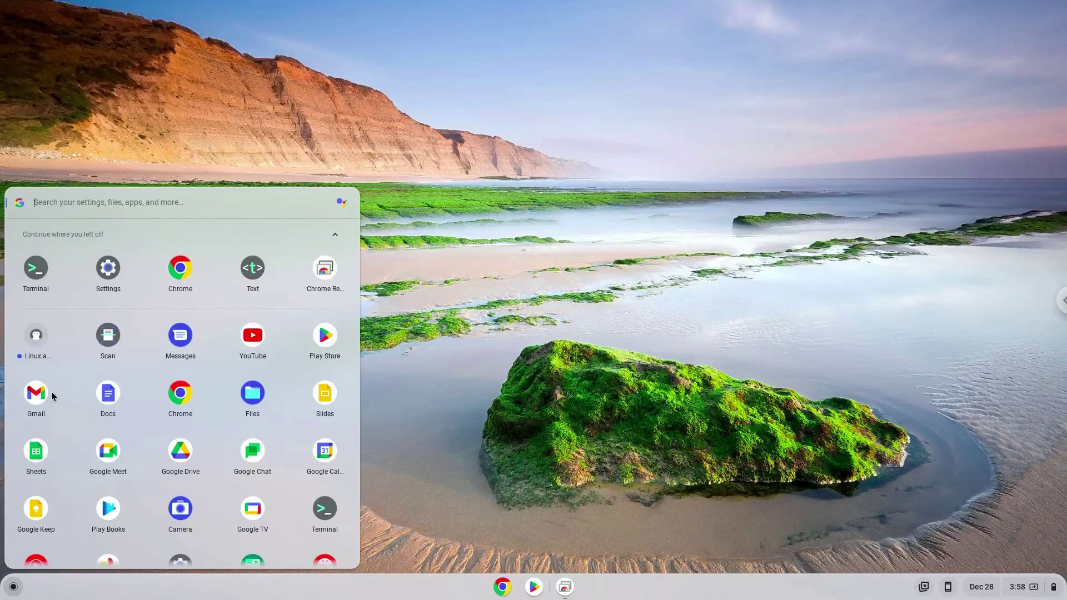
click(35, 346)
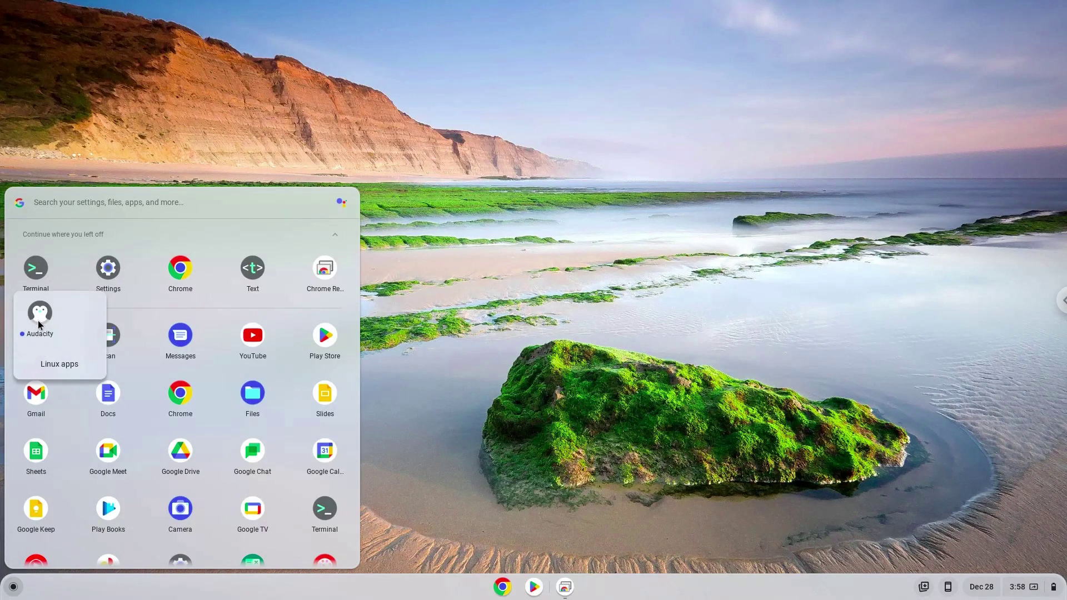
click(38, 321)
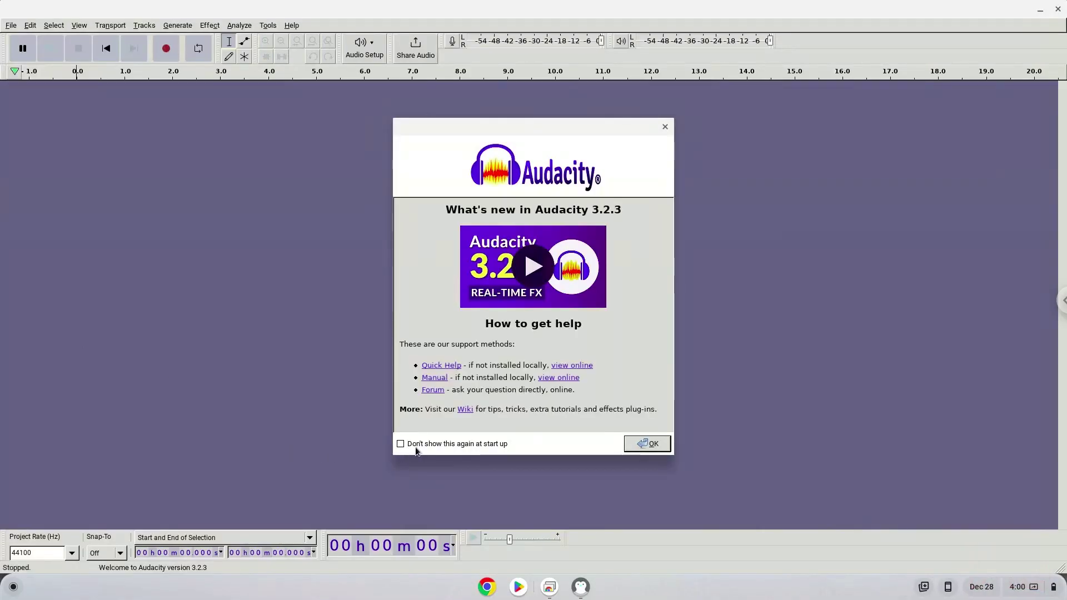
Dismiss the welcome dialog and record about five seconds of microphone audio.
click(634, 445)
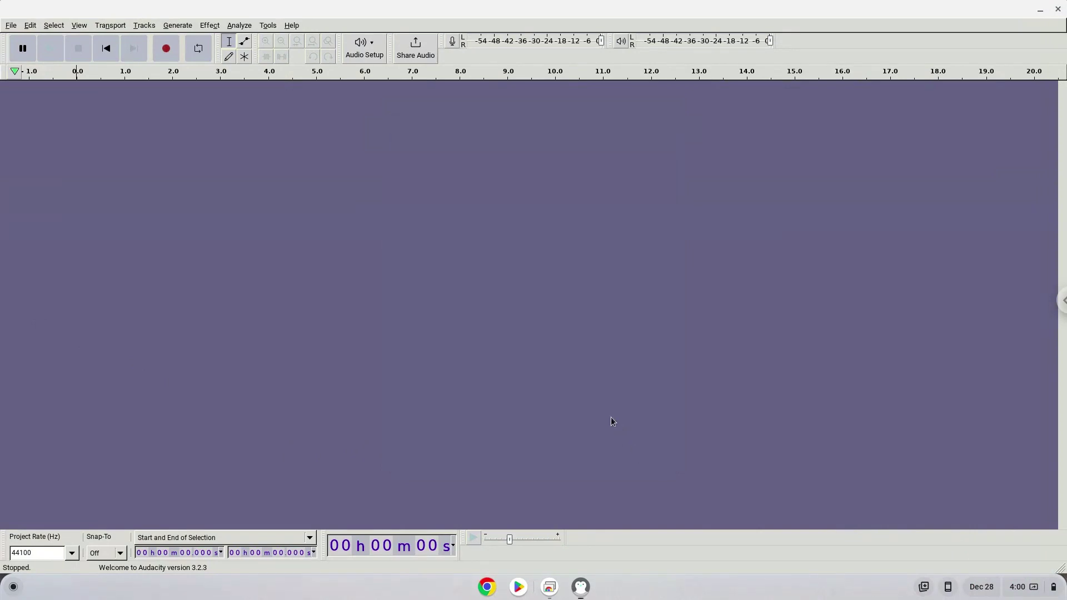
click(166, 49)
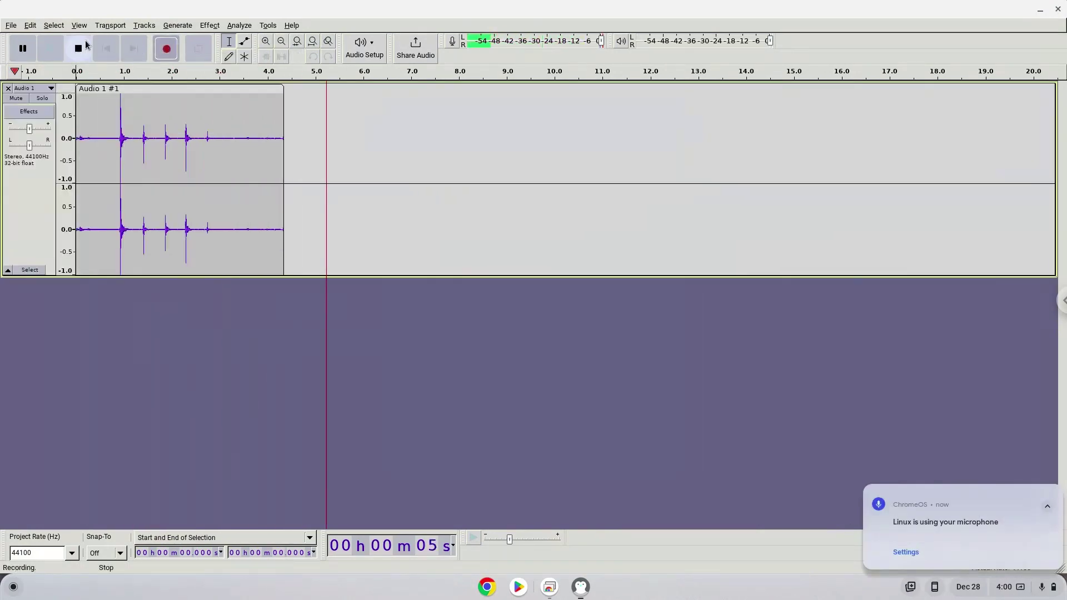
click(82, 49)
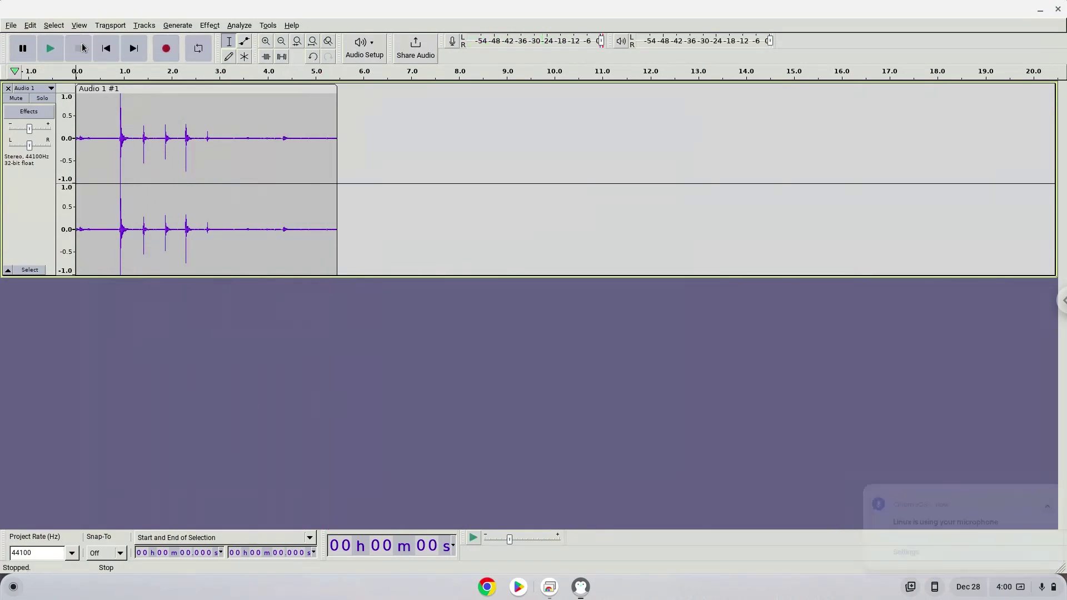
click(10, 25)
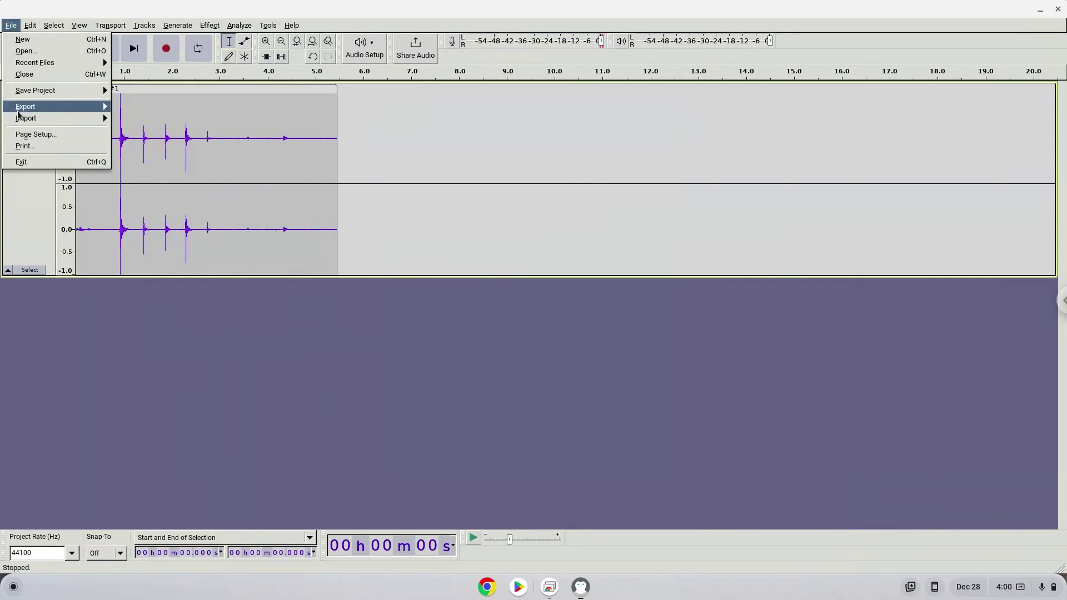
Export the recording as untitled.mp3 at Standard 170–210 kbps, leaving metadata blank.
mouse_move(61, 109)
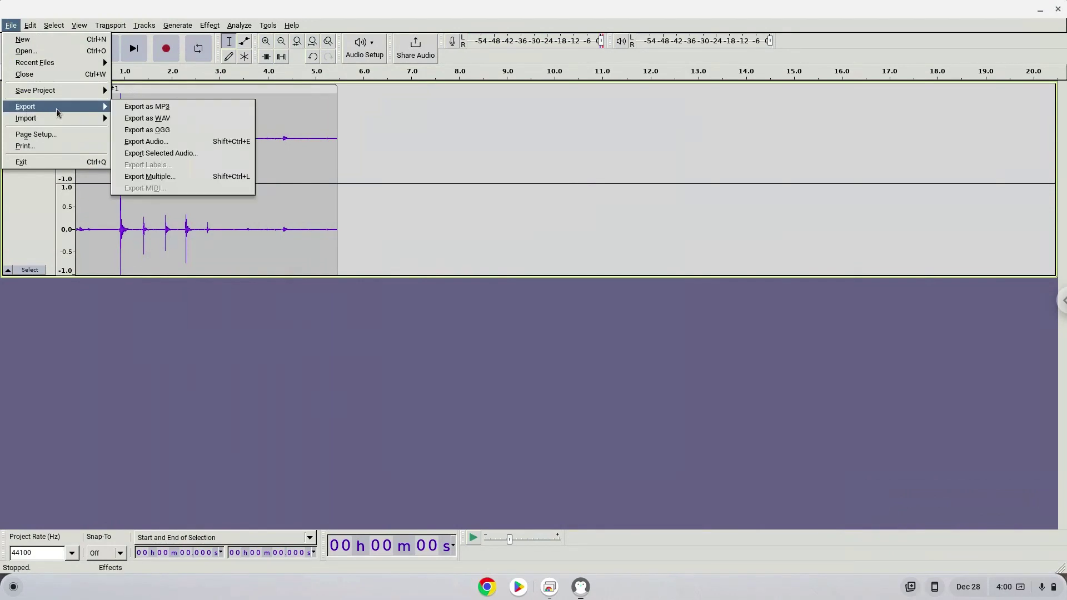
click(126, 109)
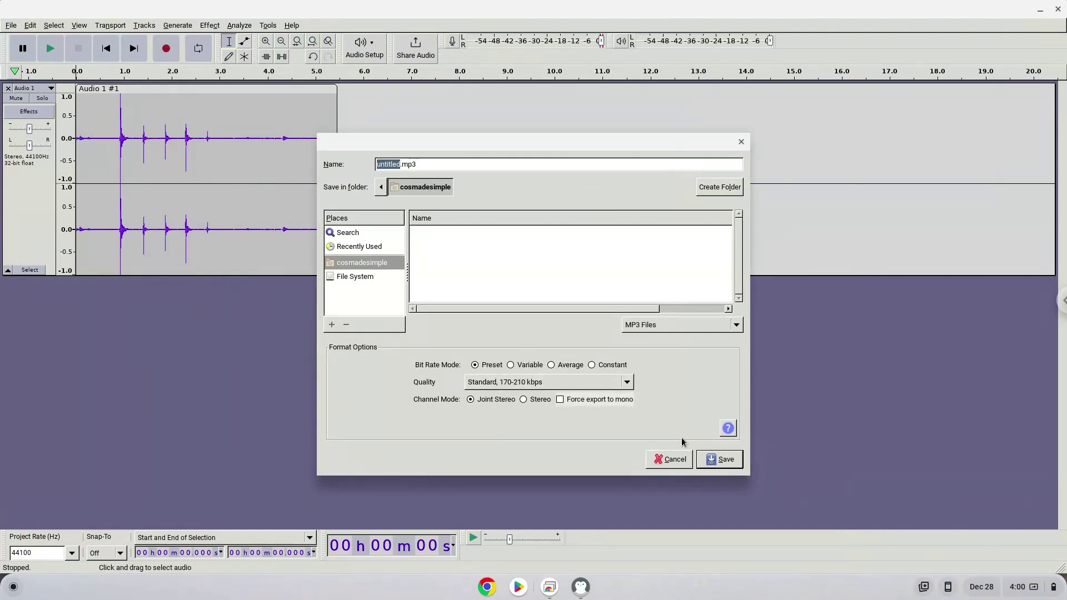
click(704, 460)
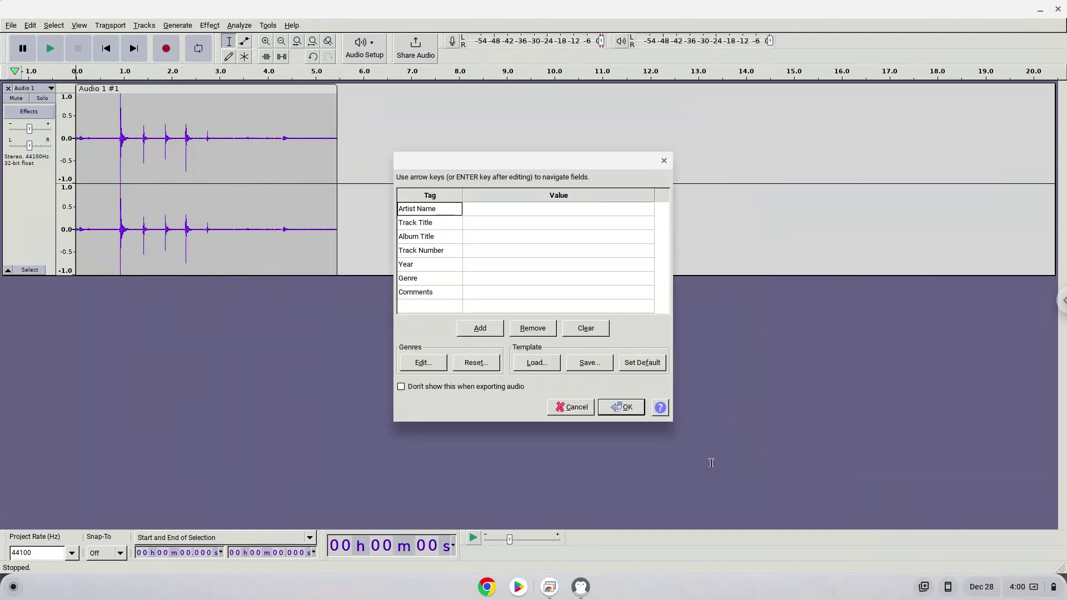
click(610, 404)
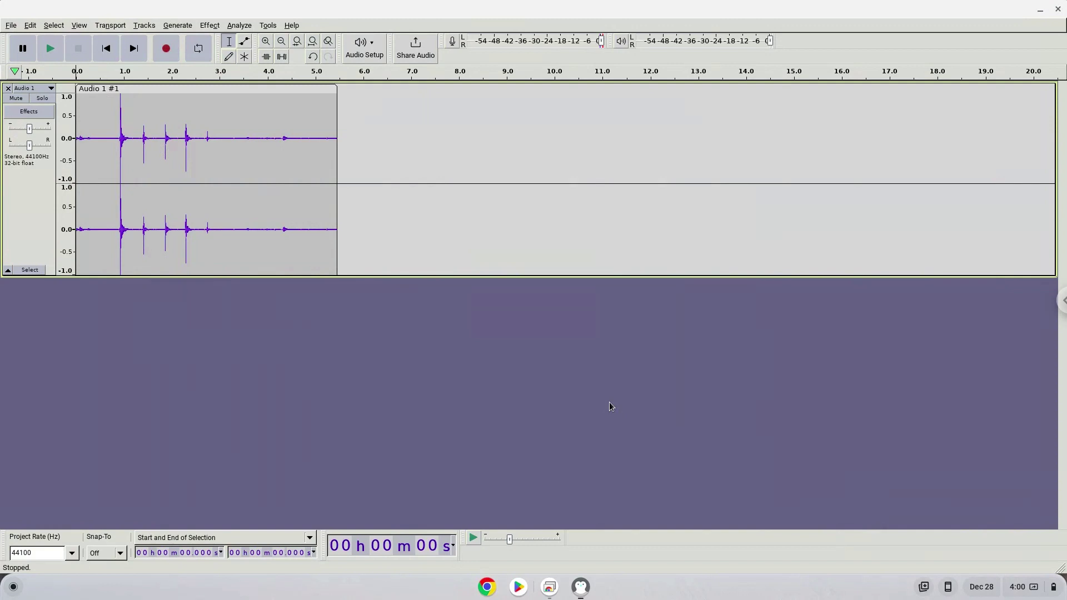
Quit Audacity without saving the project.
click(1058, 10)
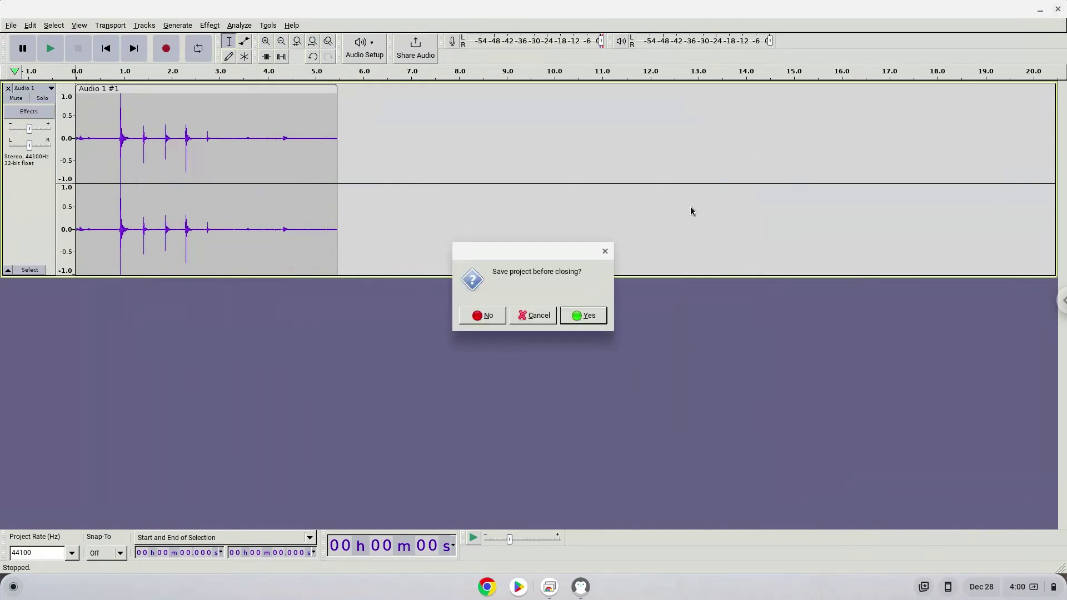
click(496, 319)
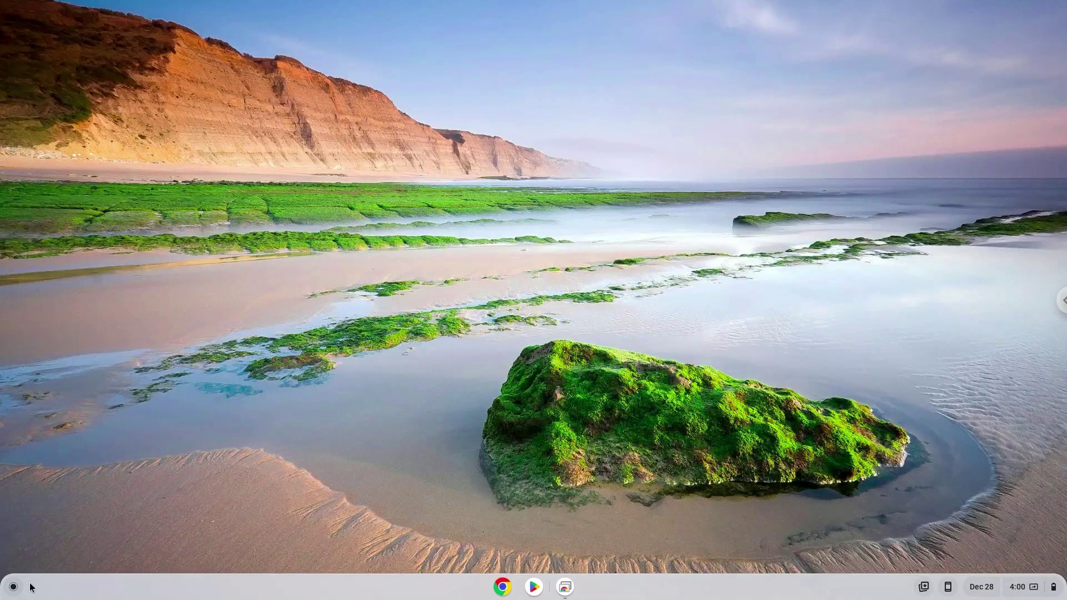
click(21, 586)
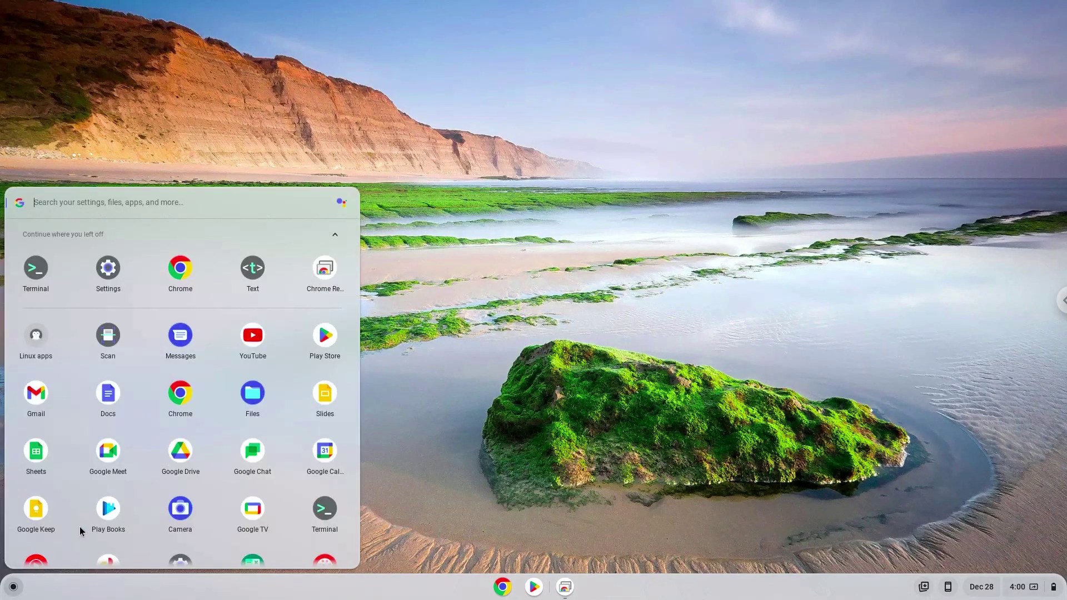
Open the Files app at the Linux files folder.
click(253, 394)
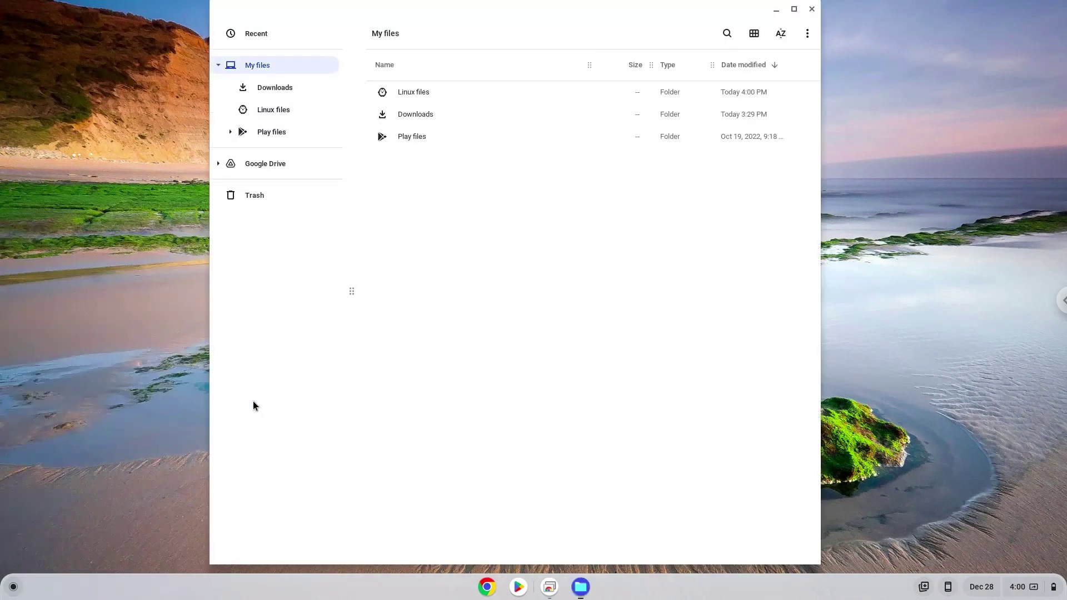
click(291, 114)
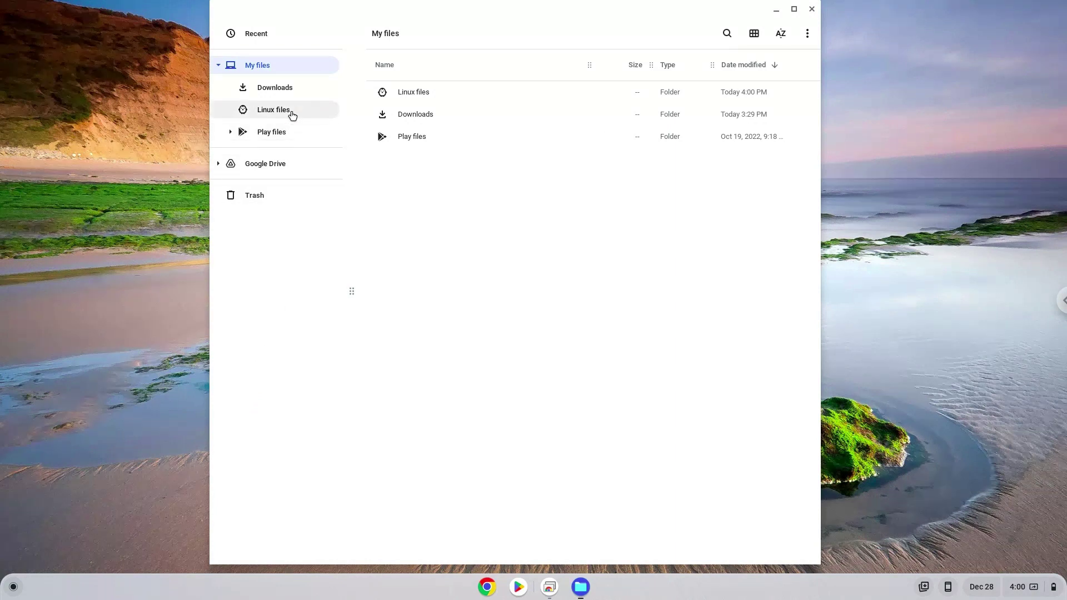